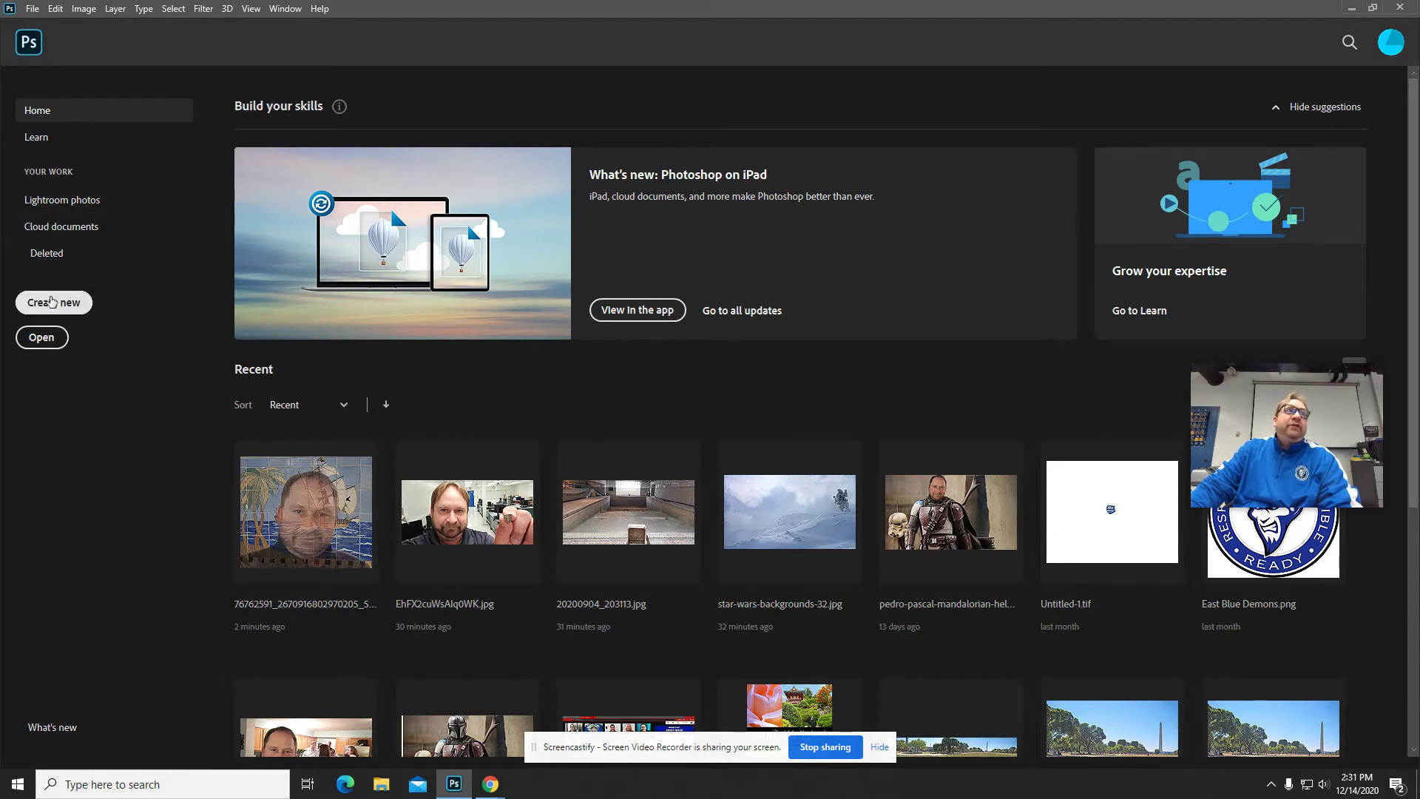
Create a new 11 x 8.5 inch RGB document at 96.012 pixels/inch and switch to the Move tool
left_click(51, 304)
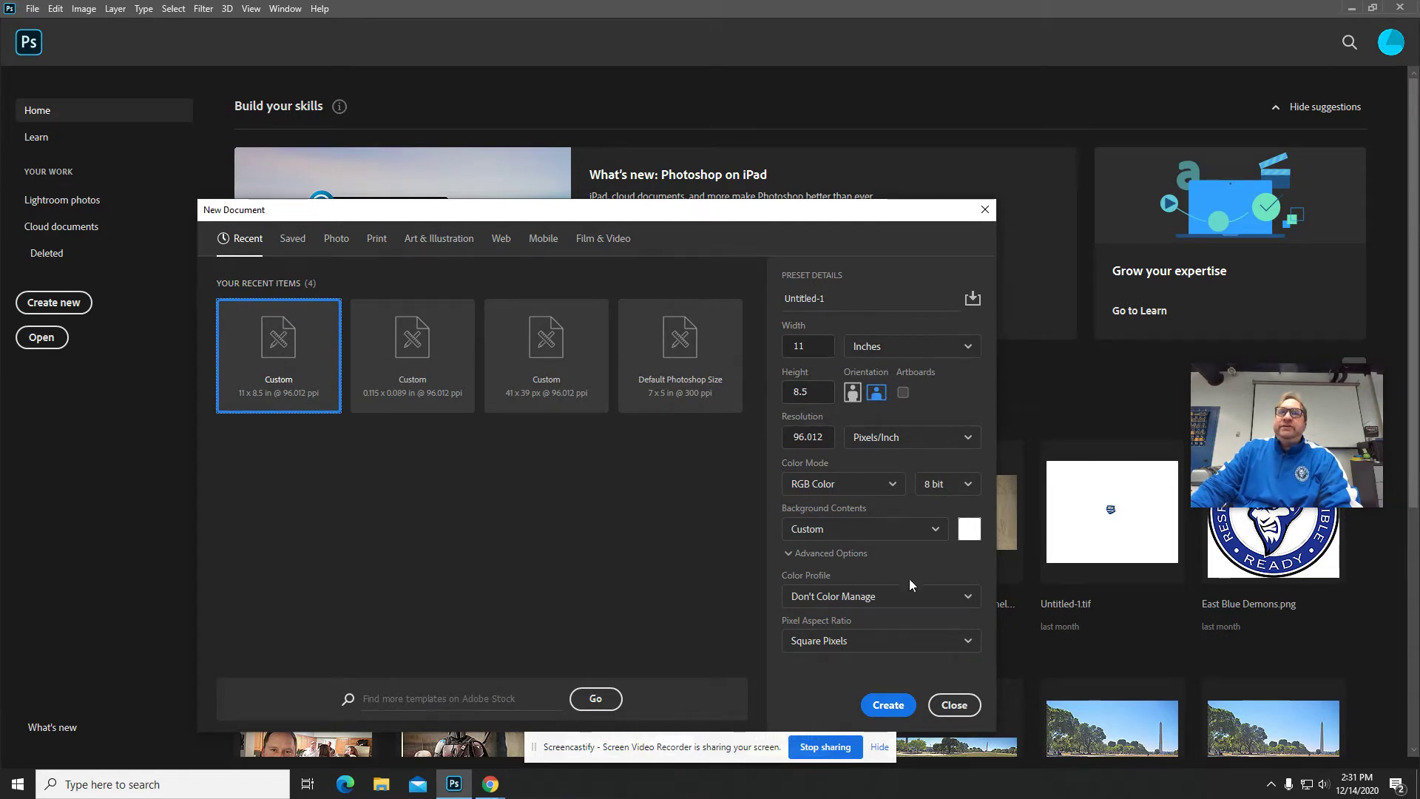
left_click(888, 705)
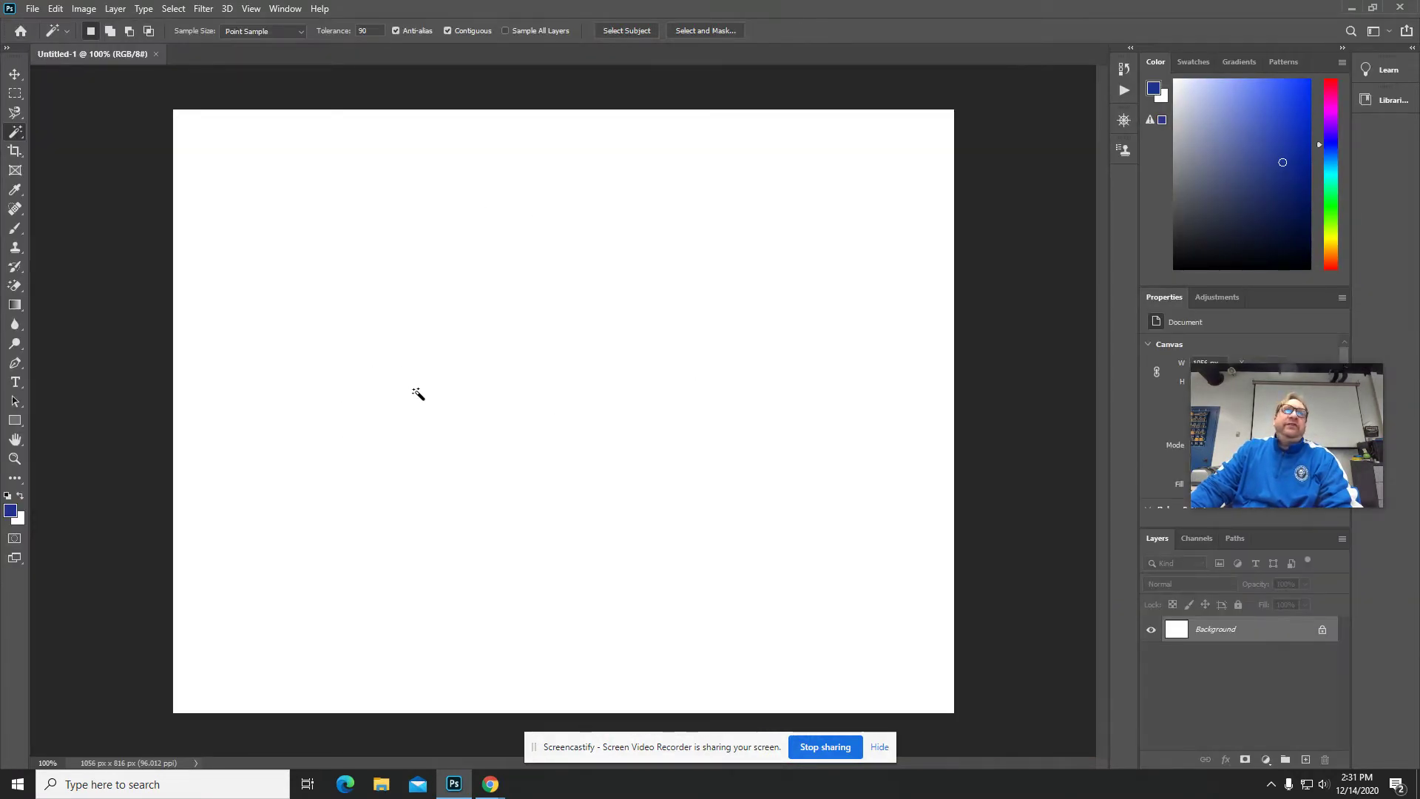
left_click(15, 74)
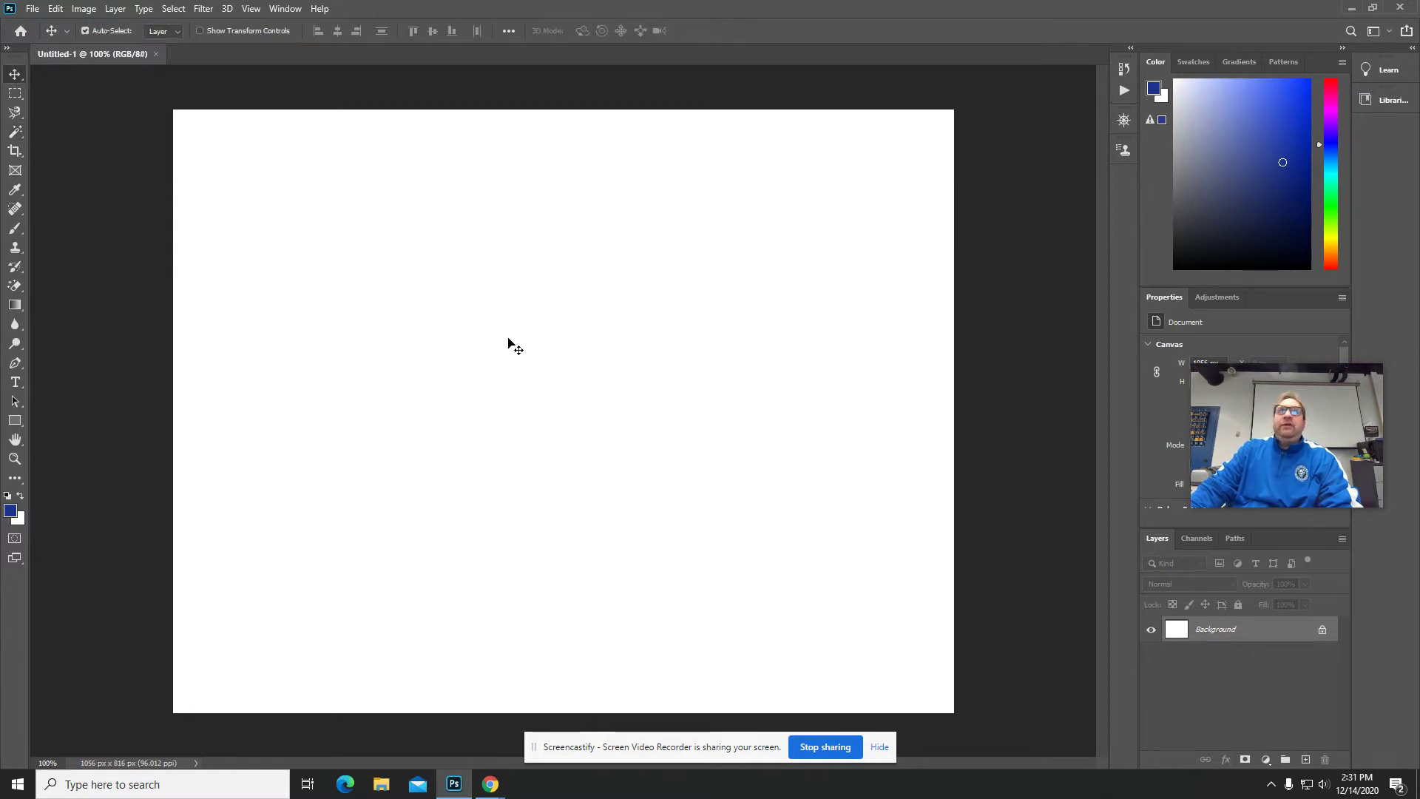
Open the school building photo 20201007_083116 from the Zoom Backgrounds folder on the U: network drive
left_click(34, 9)
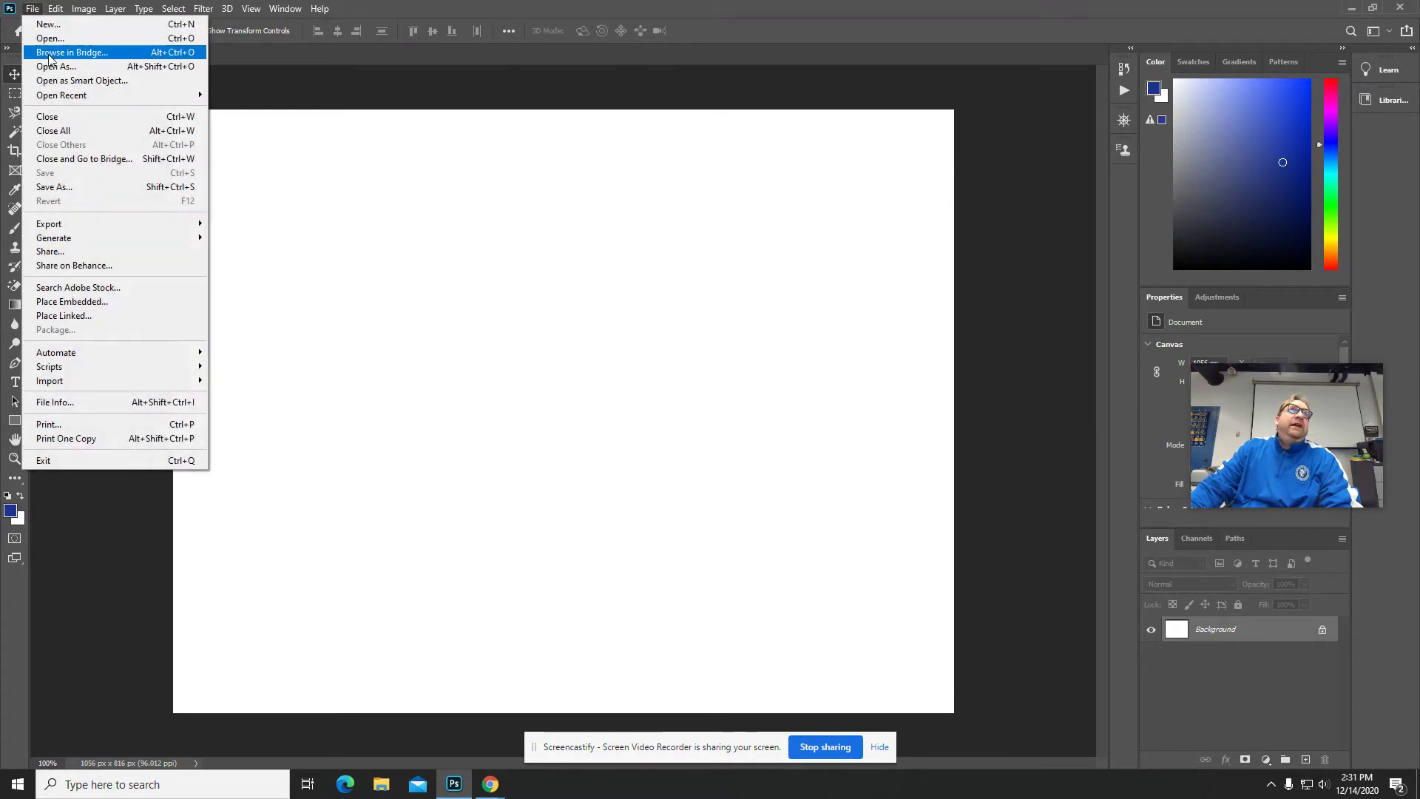
left_click(50, 38)
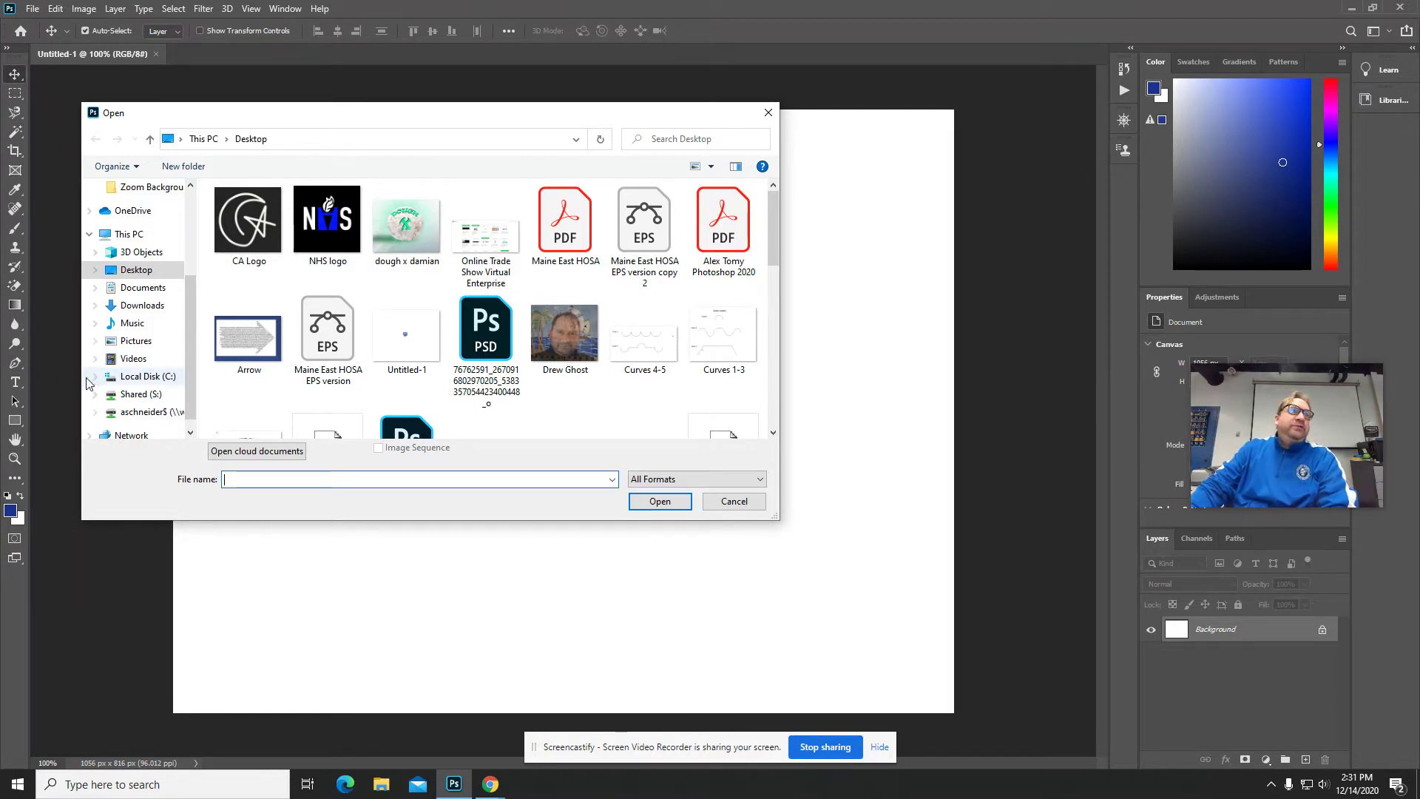
left_click(149, 418)
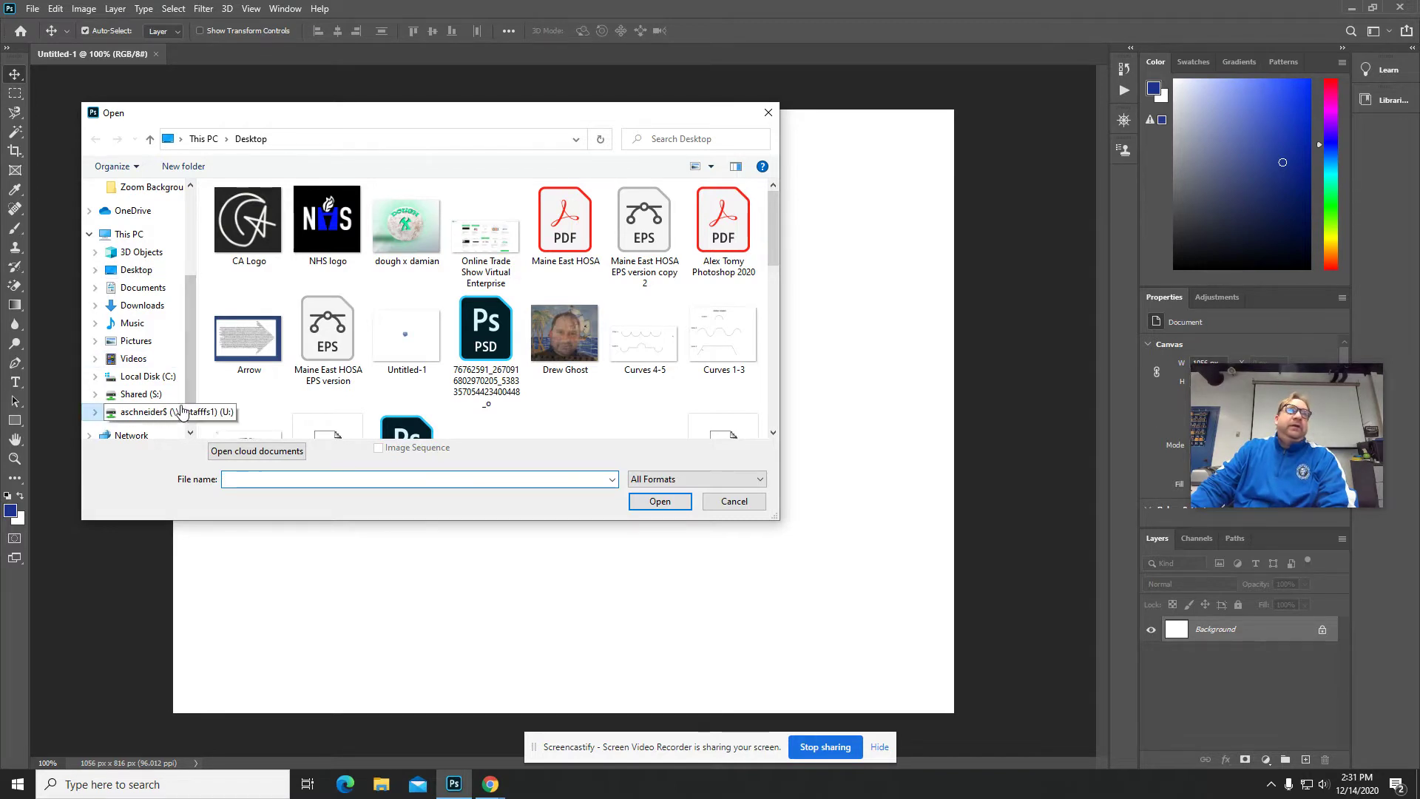
scroll(476, 357, "down", 3)
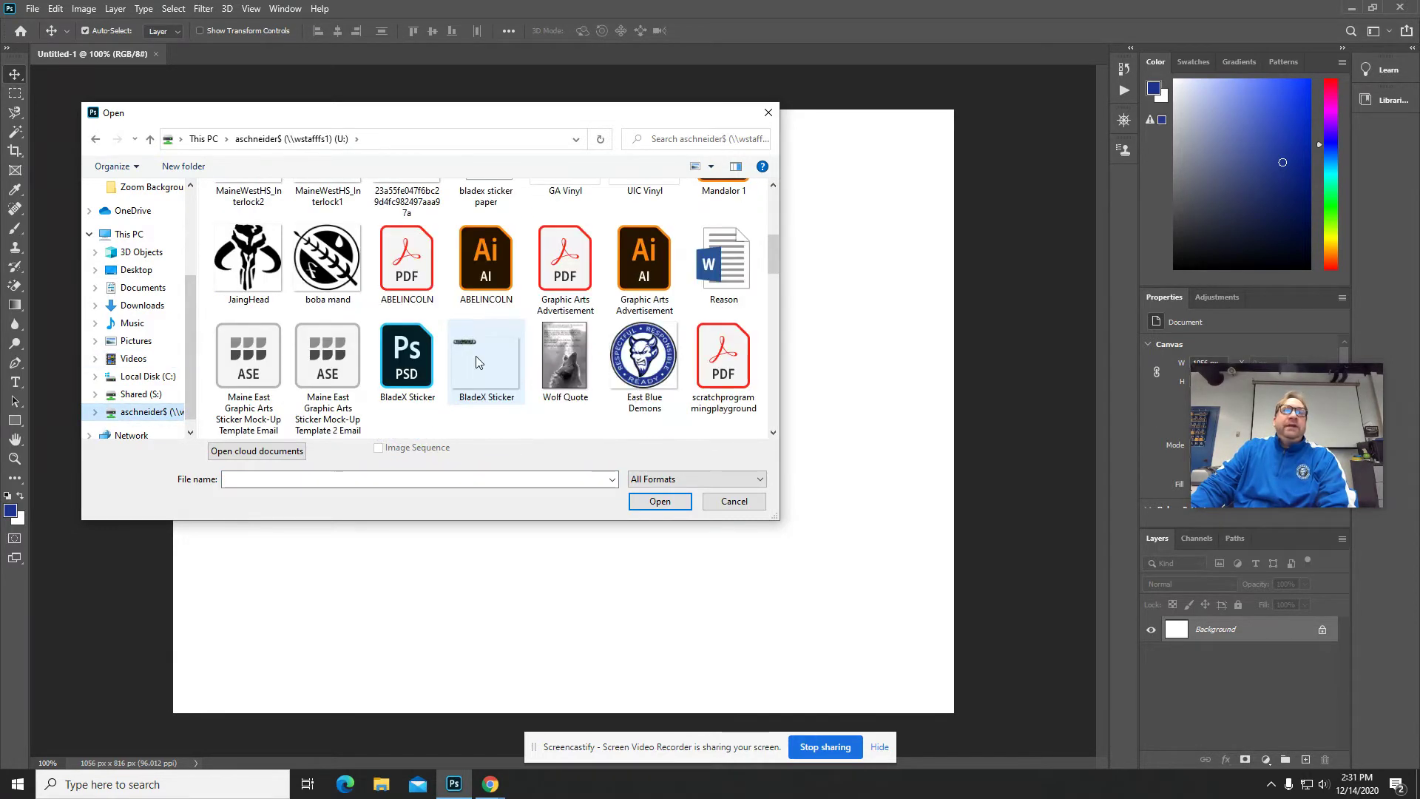
scroll(459, 362, "up", 2)
scroll(446, 368, "down", 10)
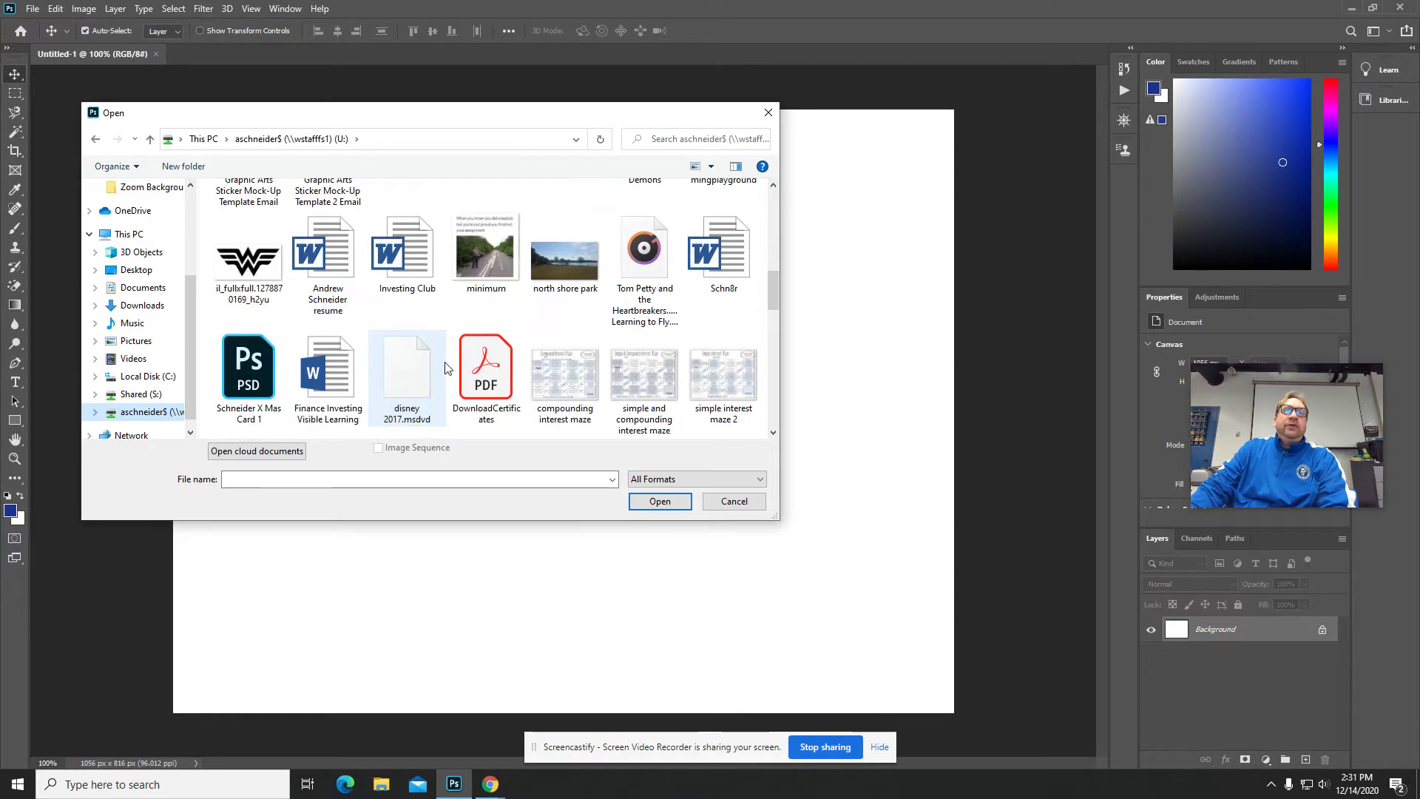
double_click(403, 304)
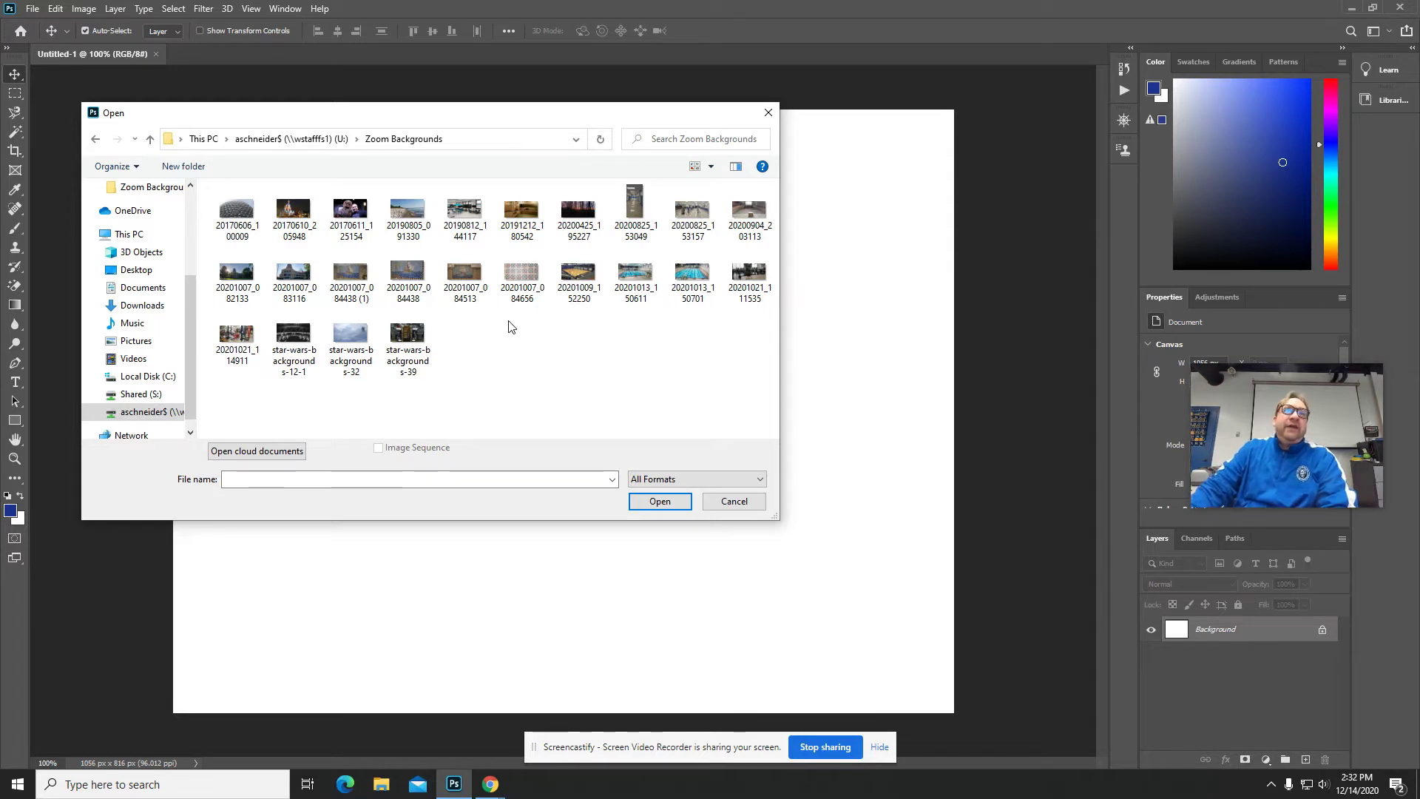
left_click(300, 278)
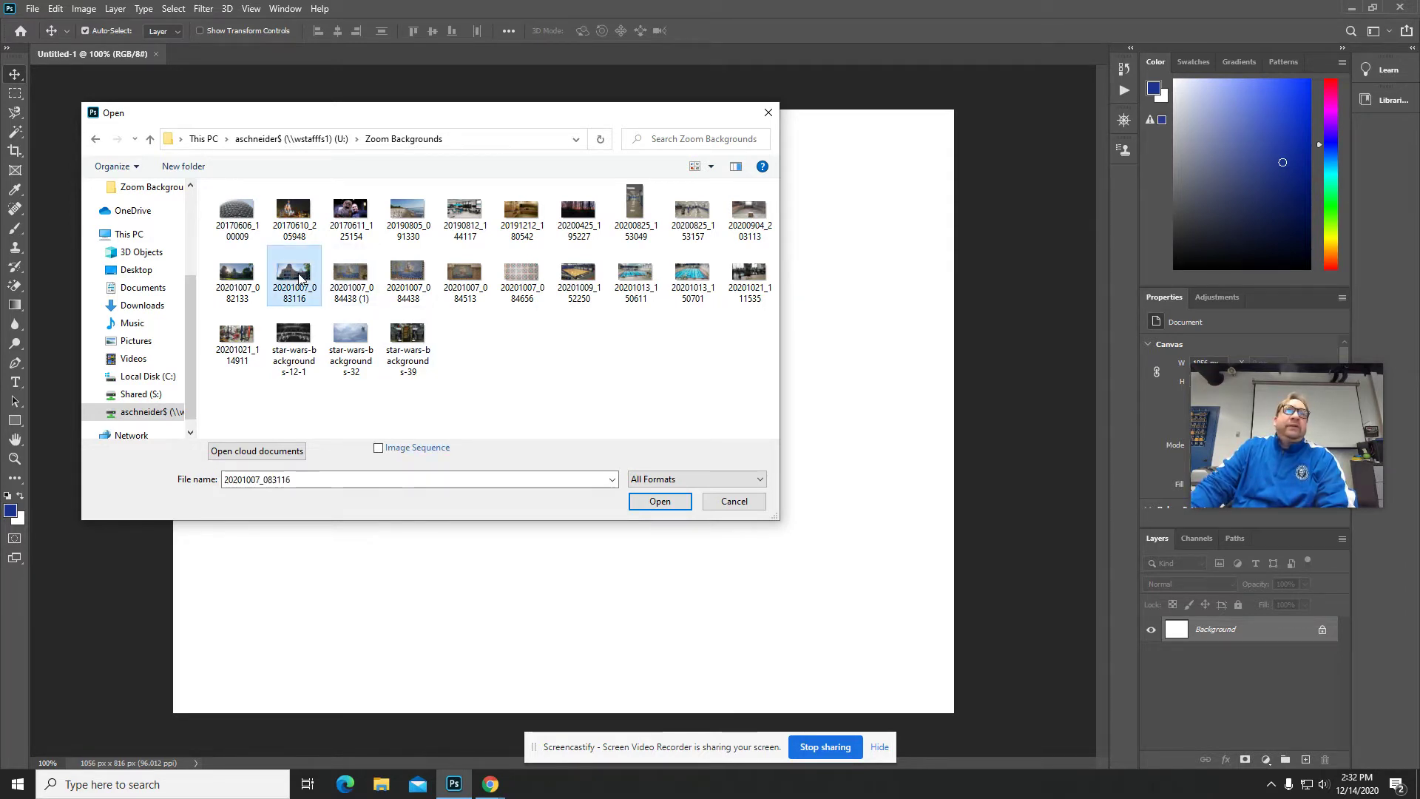
left_click(662, 502)
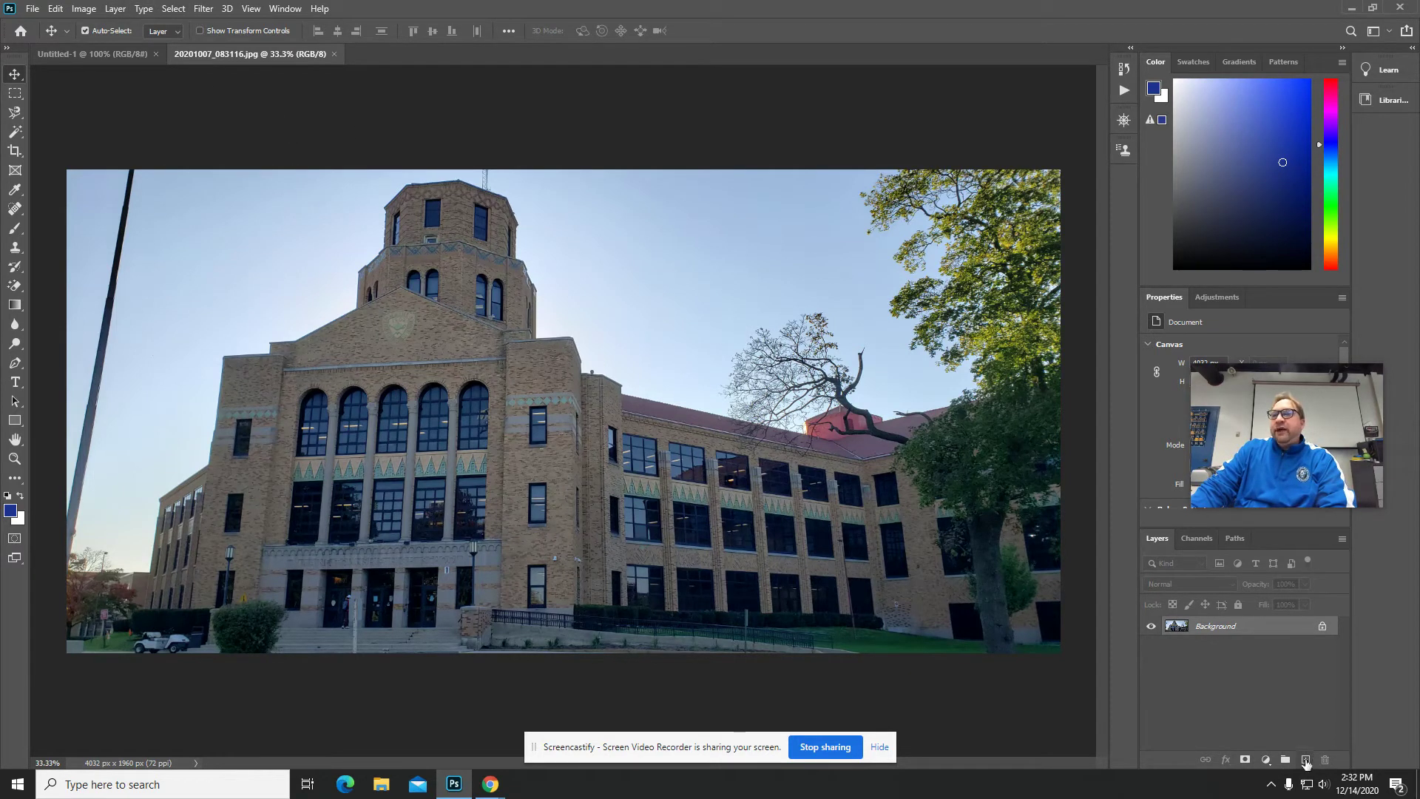
Add an empty layer above the building photo, switch between it and the Background, and leave the new layer active
left_click(1305, 761)
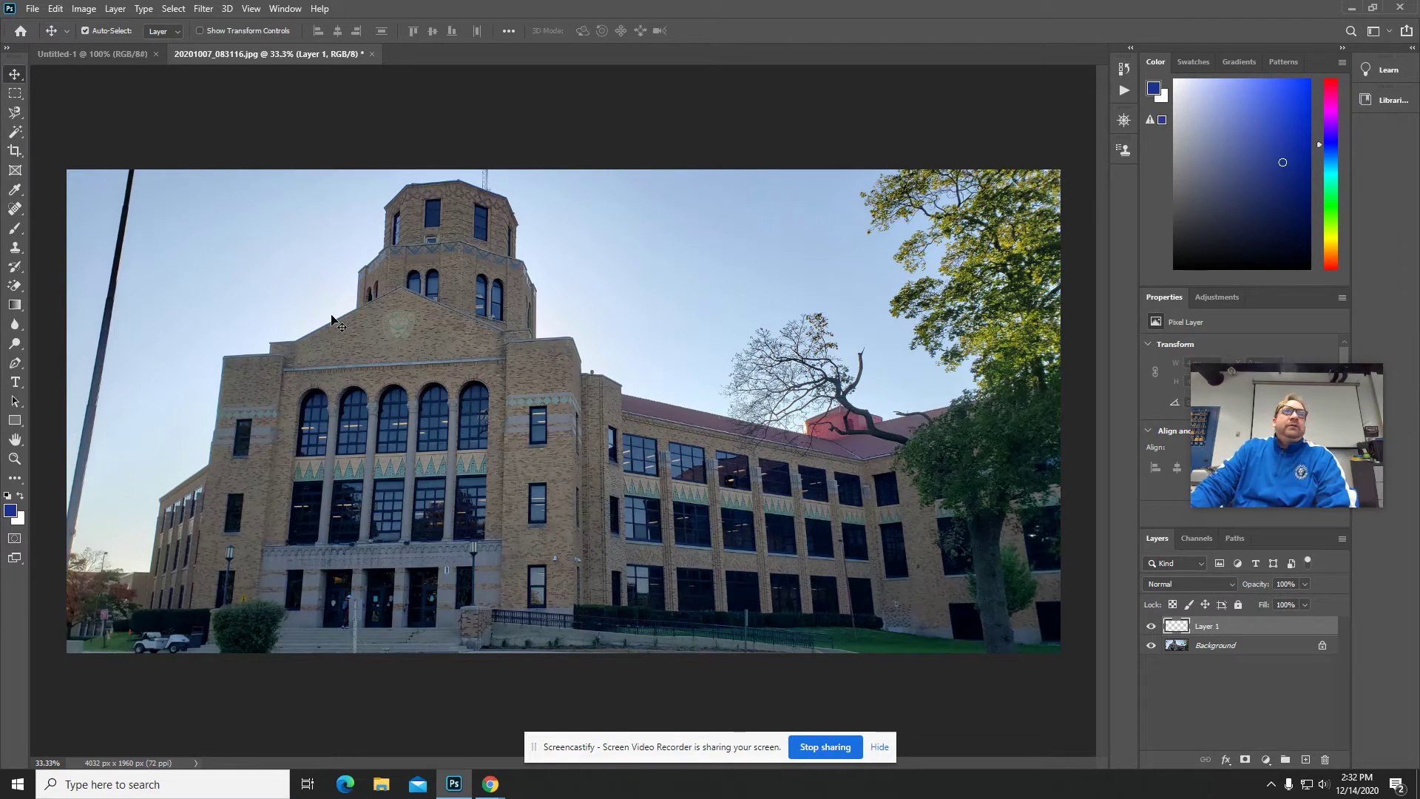
left_click(1222, 647)
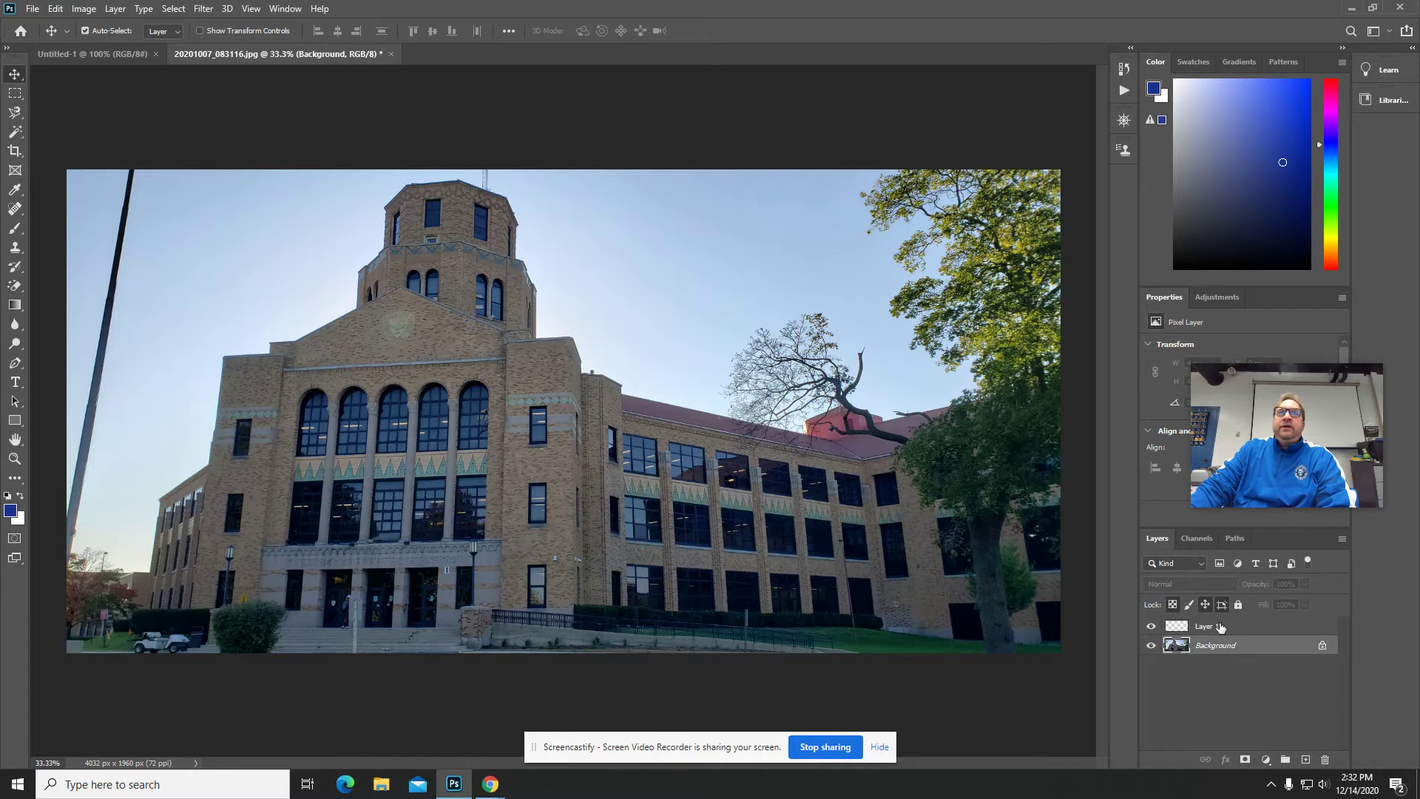
left_click(1220, 627)
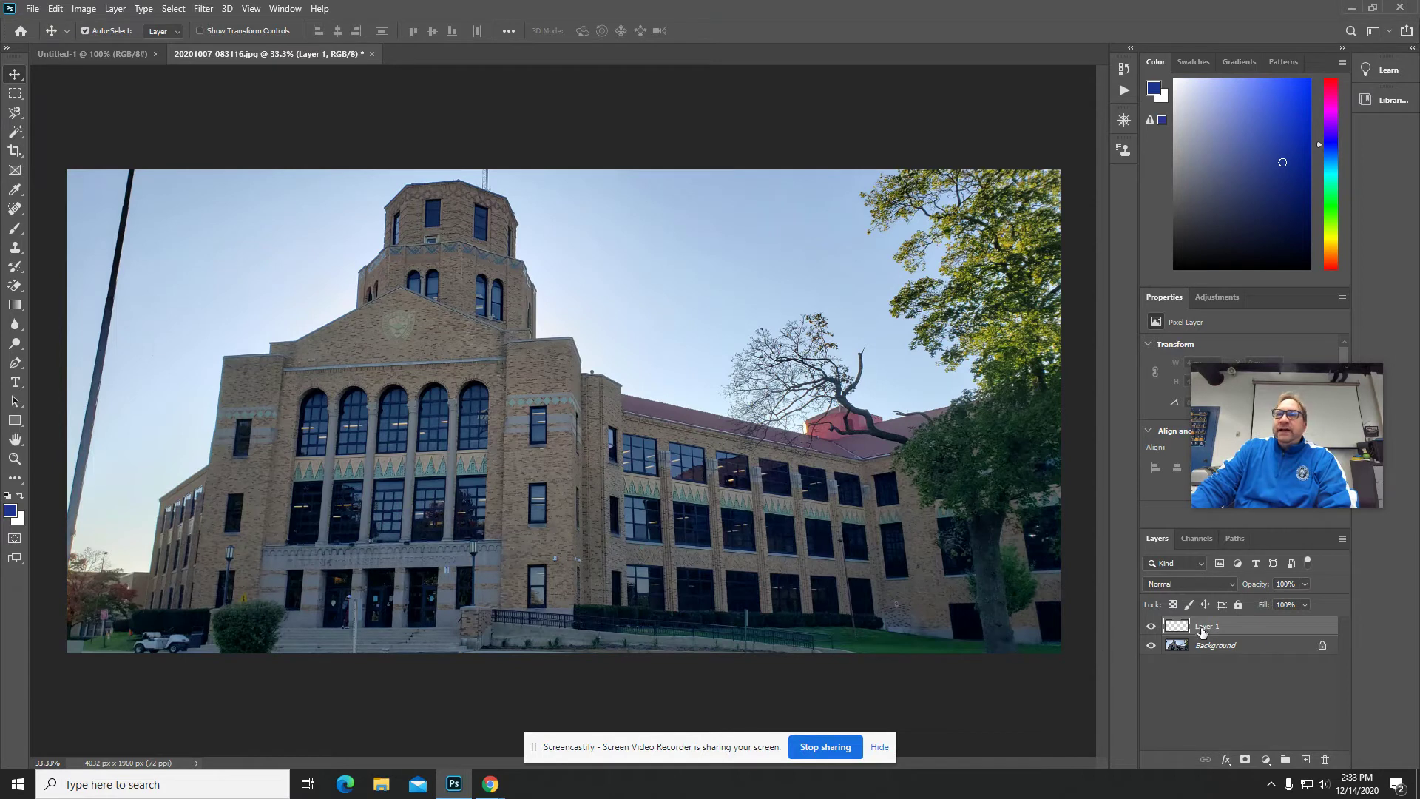
left_click(1269, 648)
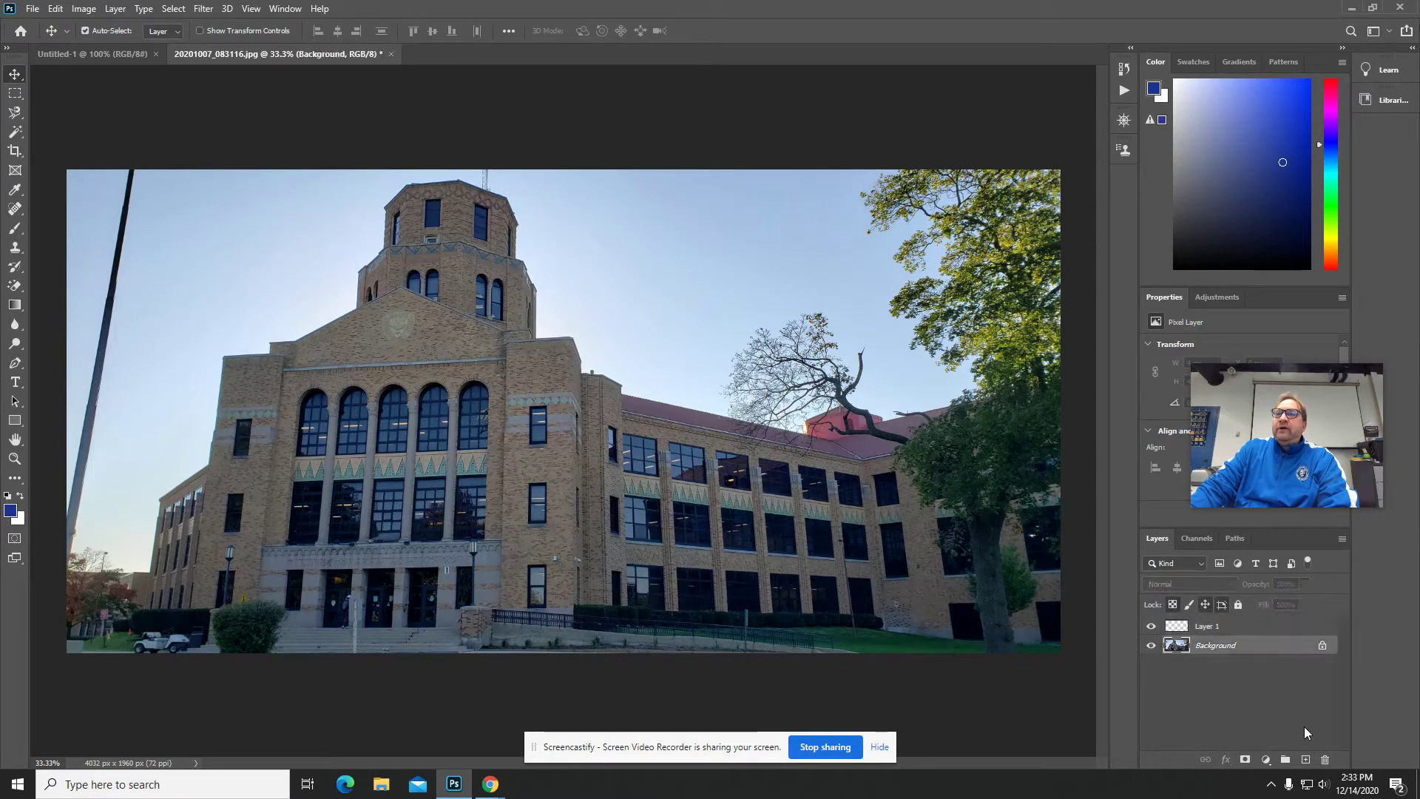
left_click(1255, 627)
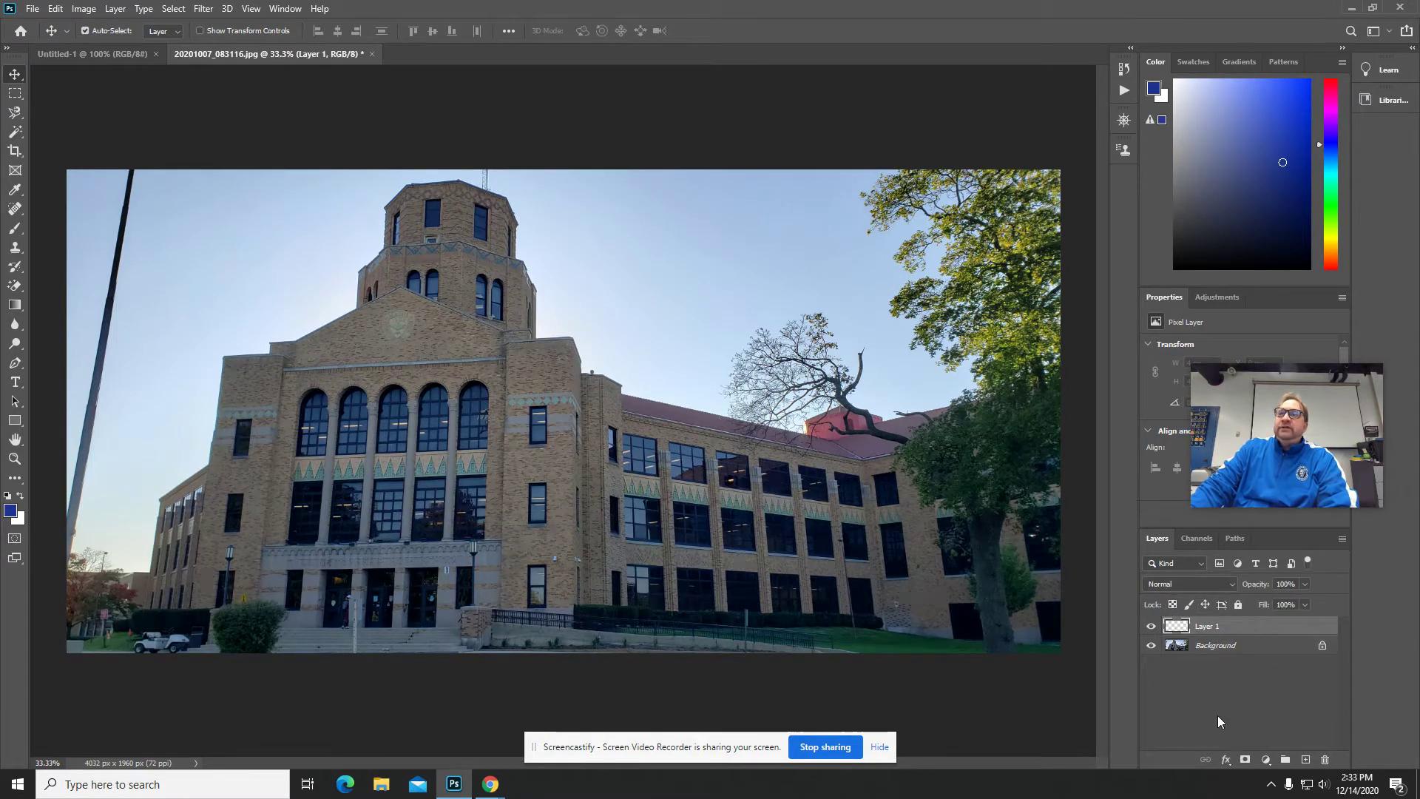
Place the Desktop photo of the man in the yellow jacket with his dog as an embedded image
left_click(33, 9)
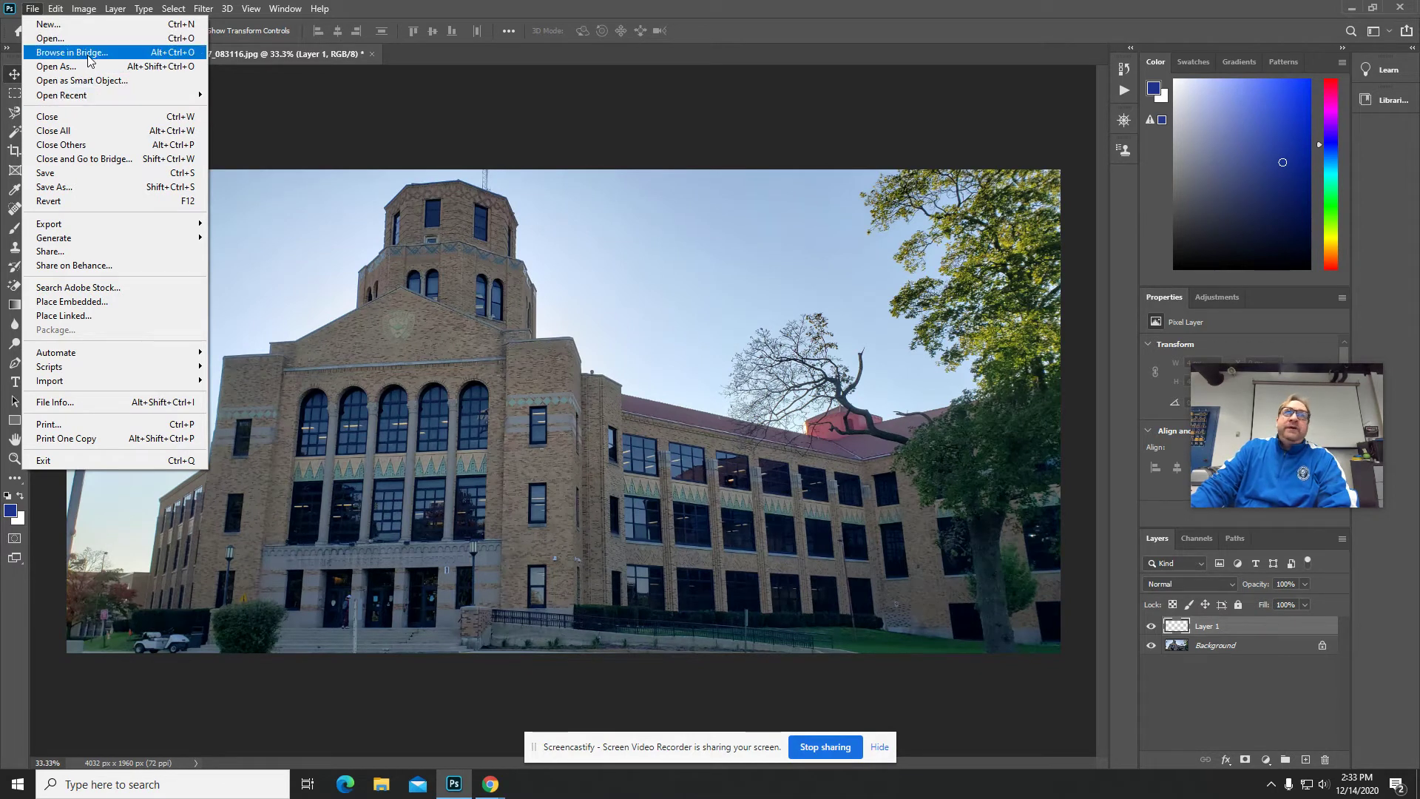
left_click(107, 301)
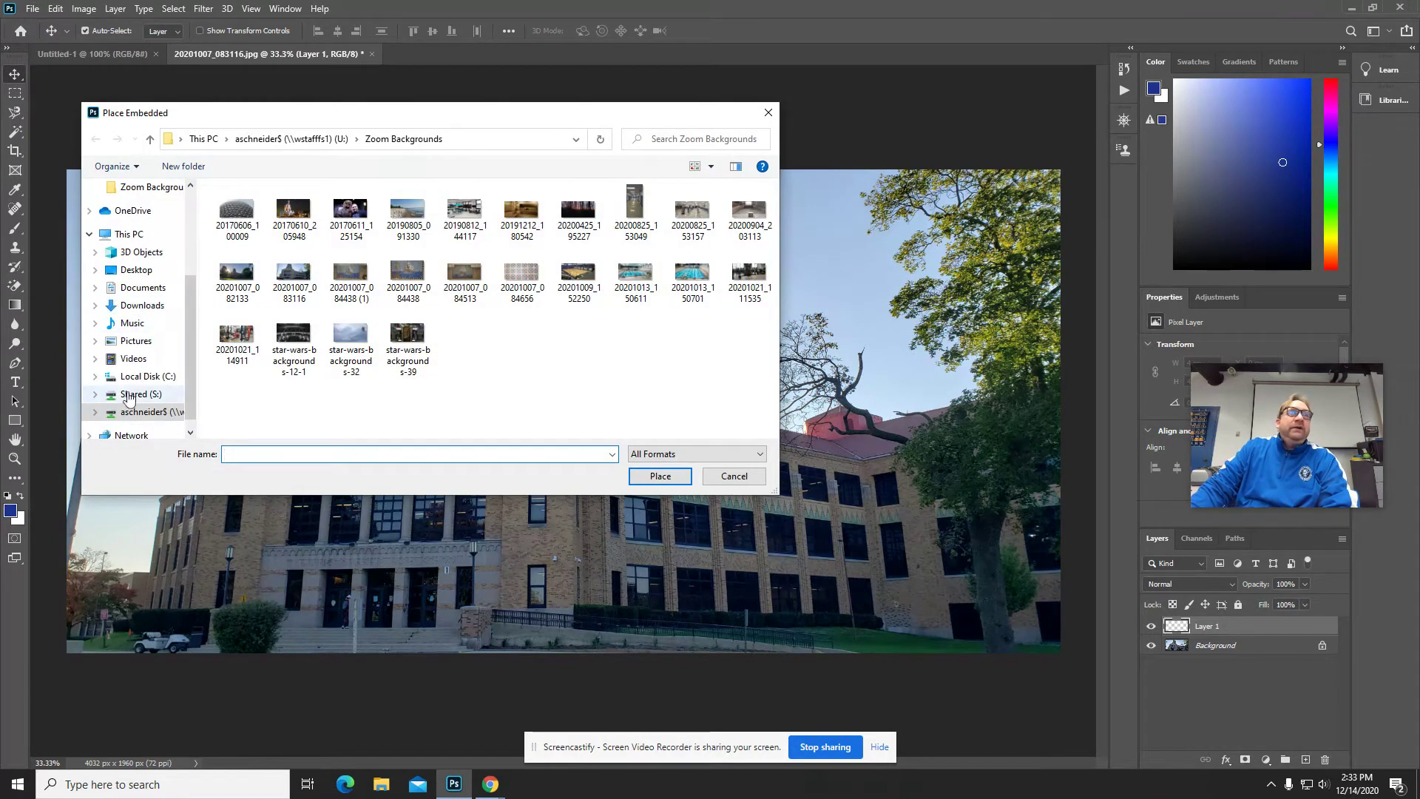
scroll(148, 289, "up", 2)
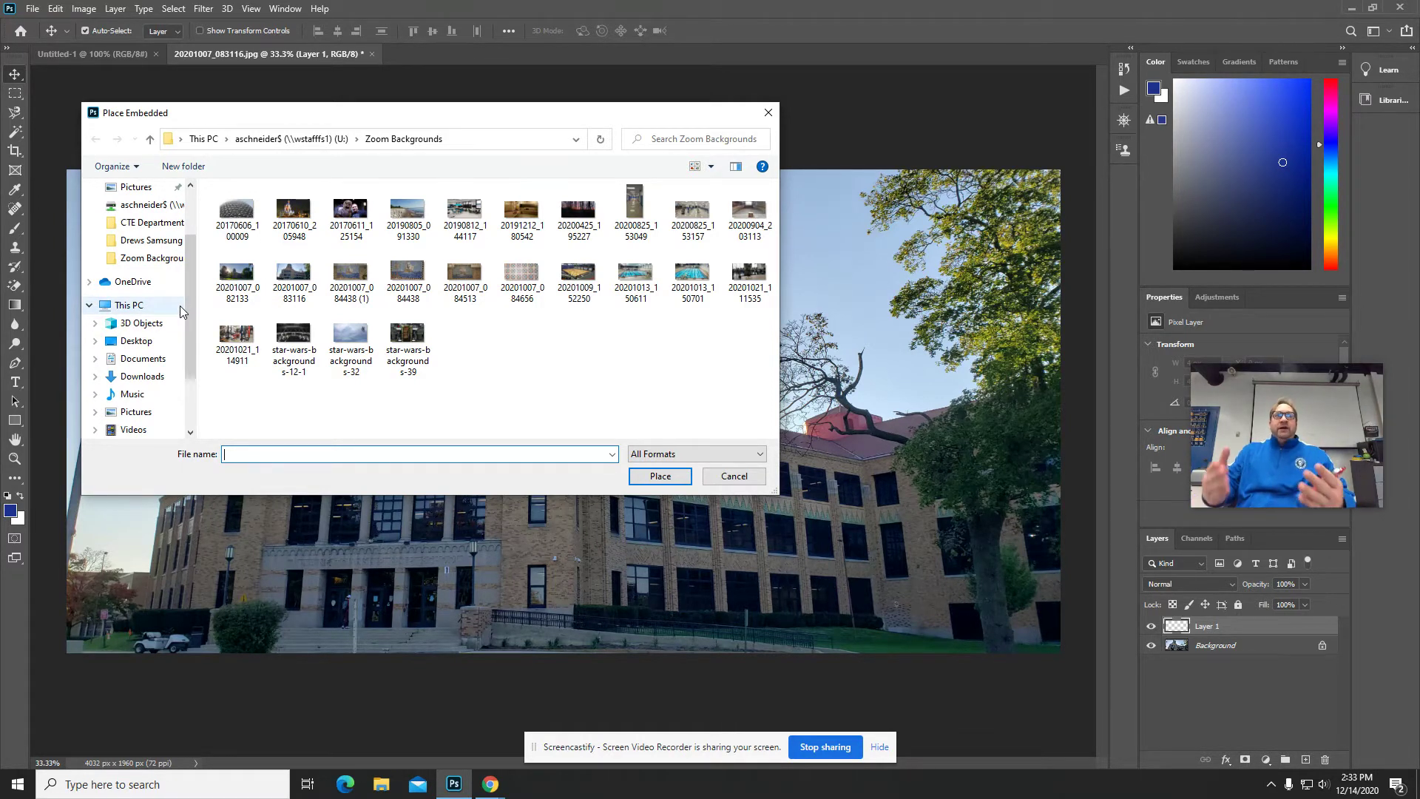
left_click_drag(189, 314, 190, 389)
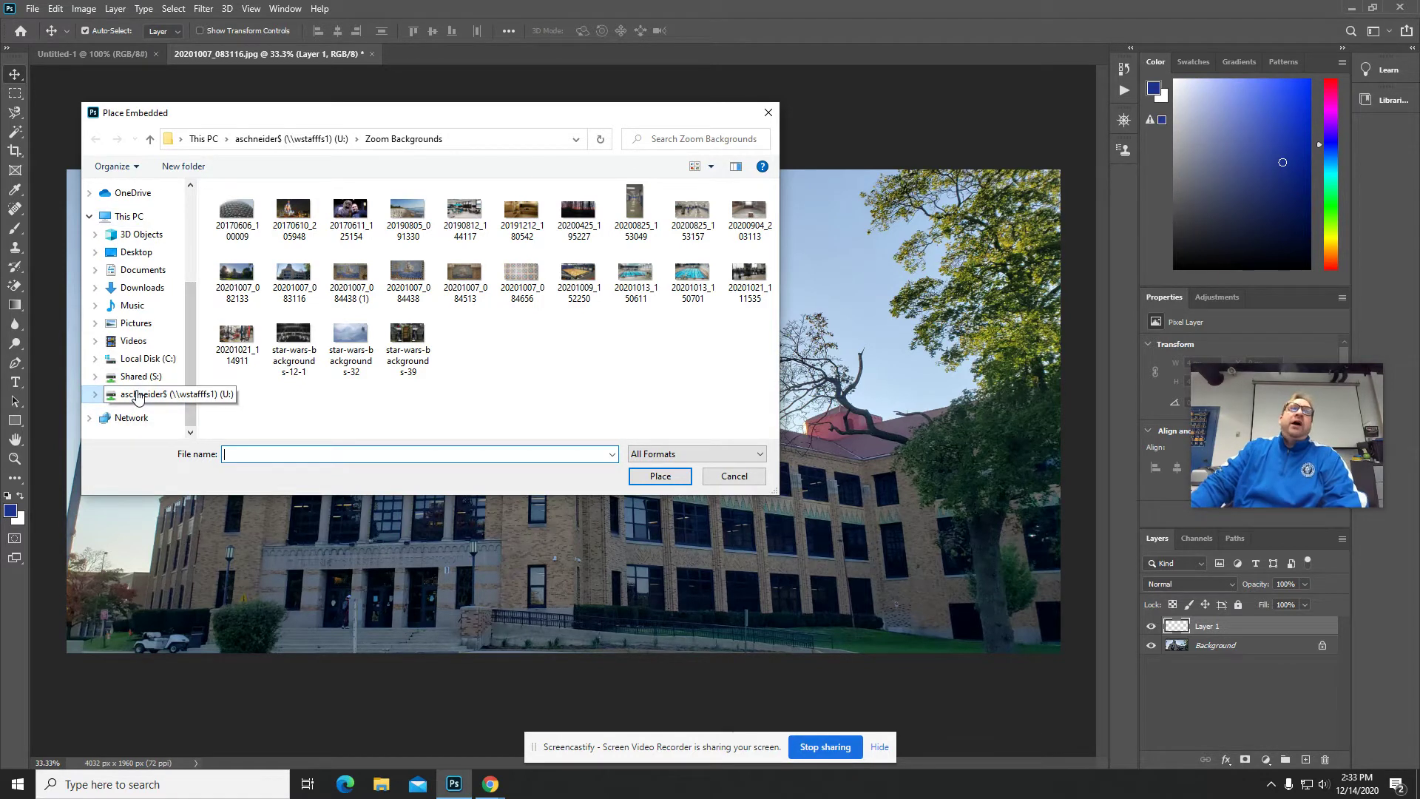
left_click(148, 253)
scroll(561, 412, "down", 5)
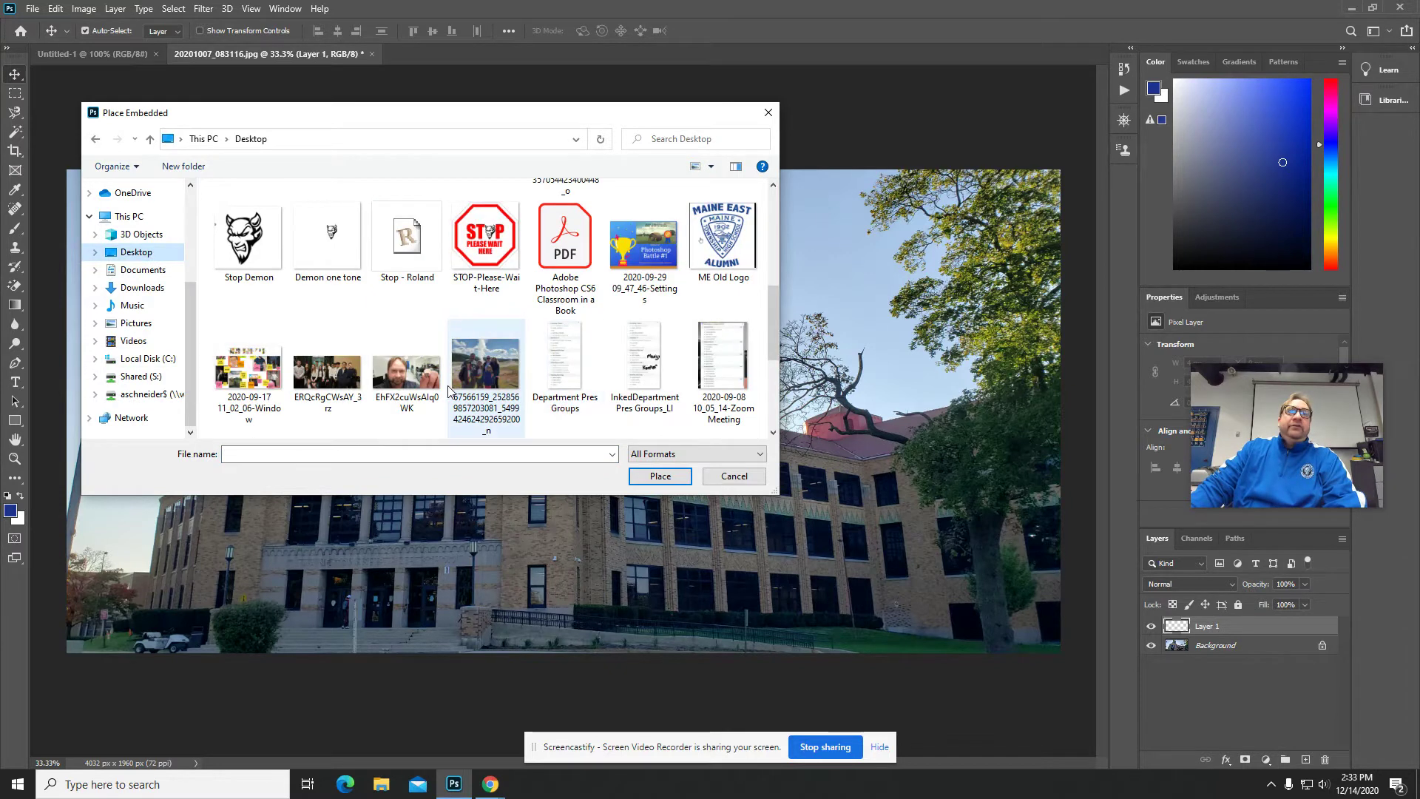
scroll(379, 390, "down", 5)
left_click(250, 399)
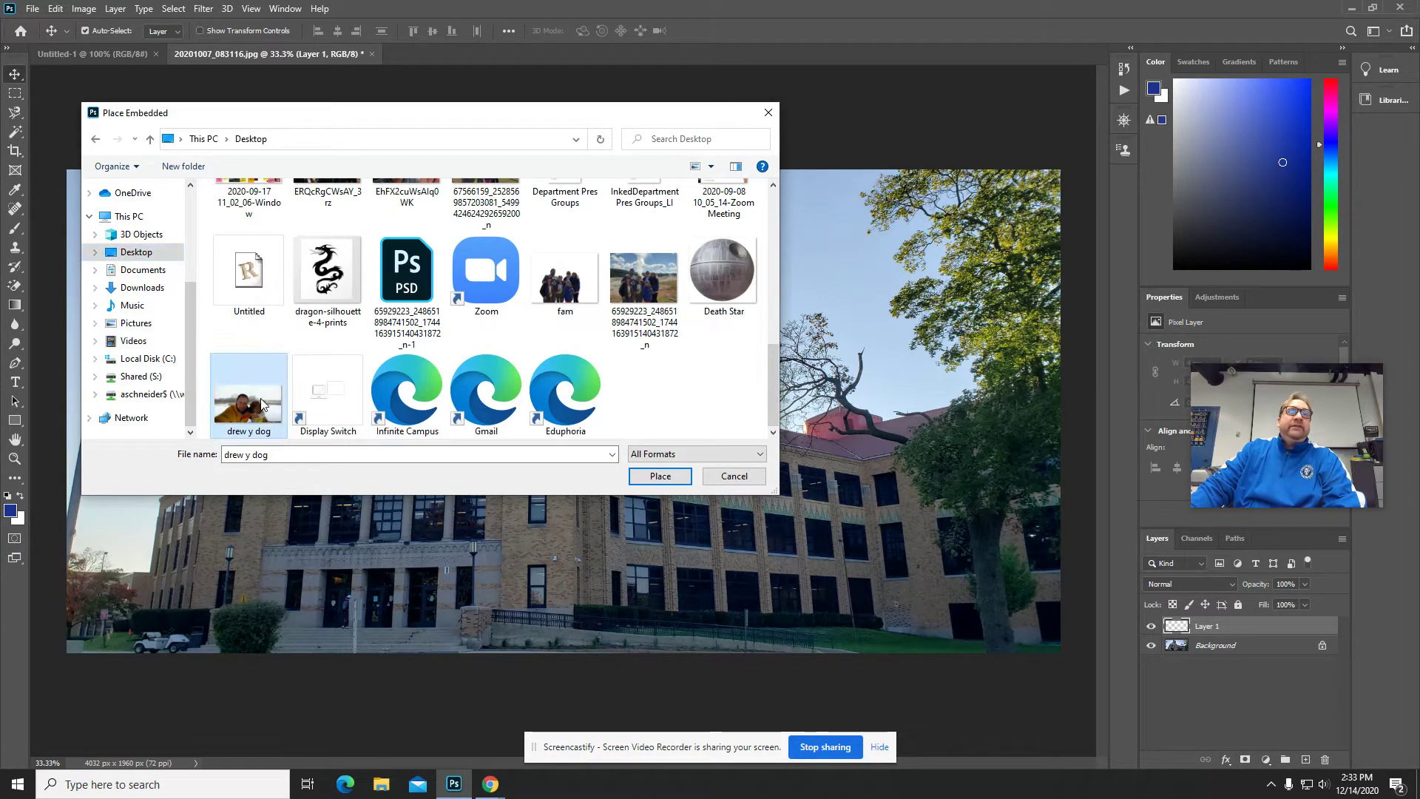
left_click(660, 476)
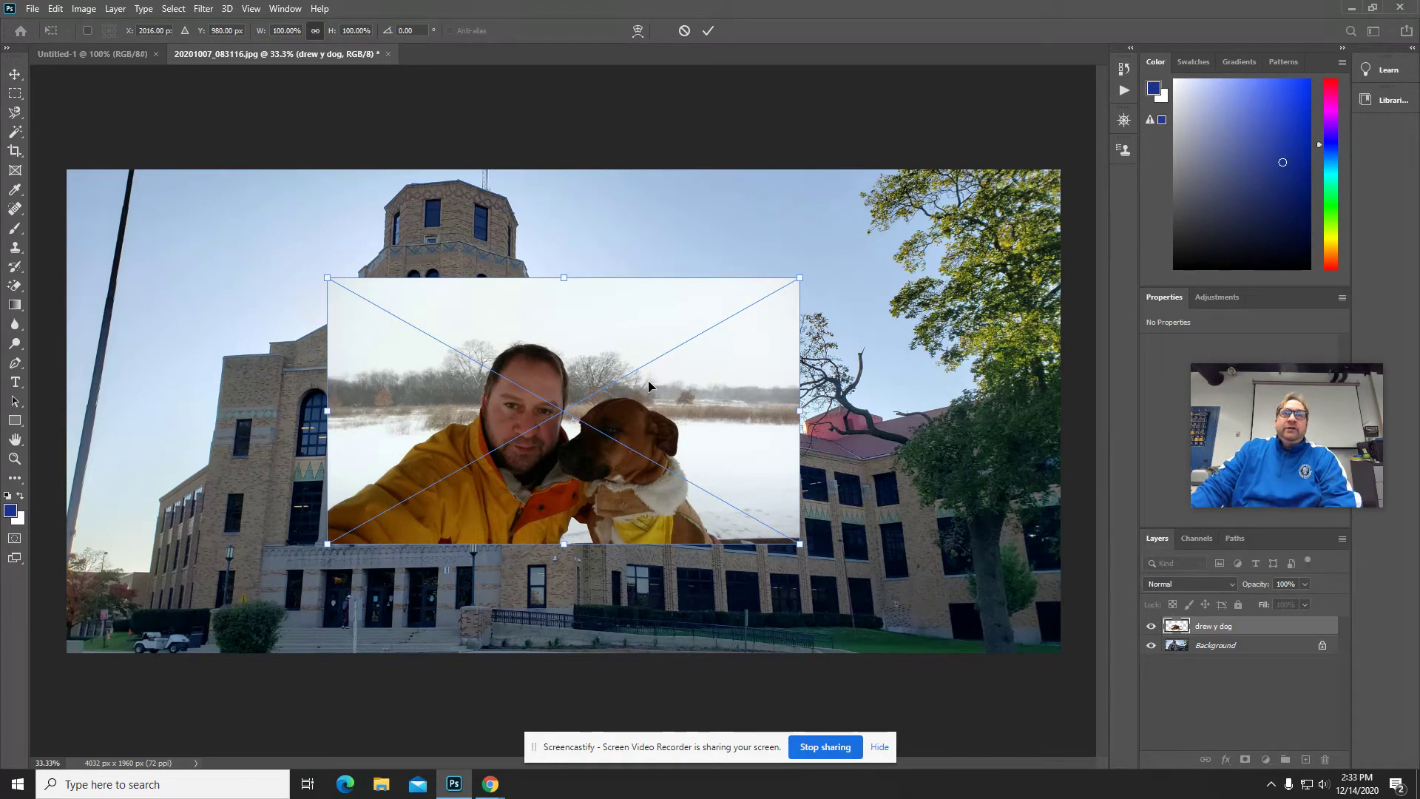
Move the placed photo into the canvas's lower-left corner, scale it proportionally to about 155.61%, and commit the transform
mouse_move(648, 393)
left_mouse_down()
mouse_move(520, 394)
mouse_move(543, 505)
mouse_move(388, 506)
left_mouse_up()
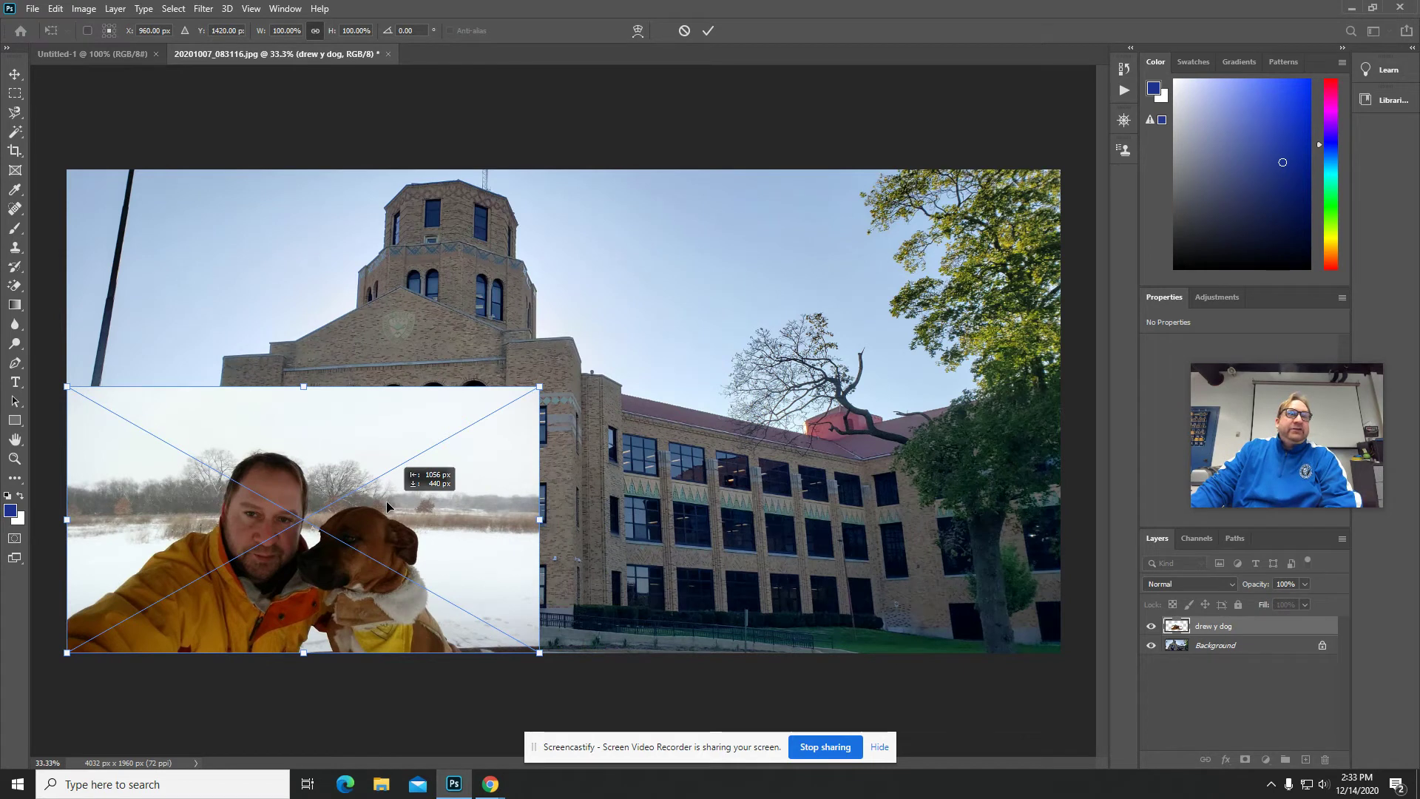
left_click_drag(541, 386, 691, 301)
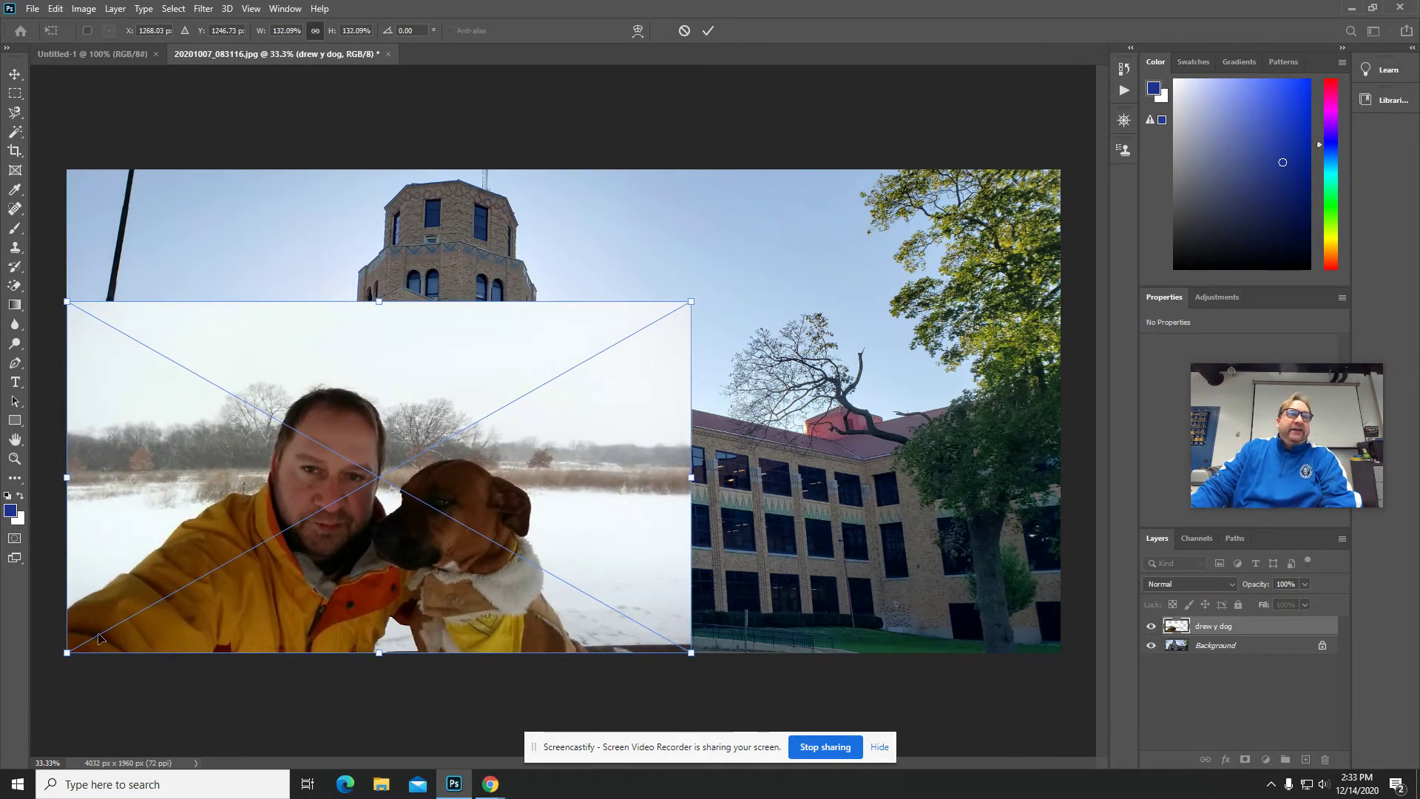
mouse_move(692, 301)
left_mouse_down()
mouse_move(778, 260)
mouse_move(816, 263)
left_mouse_up()
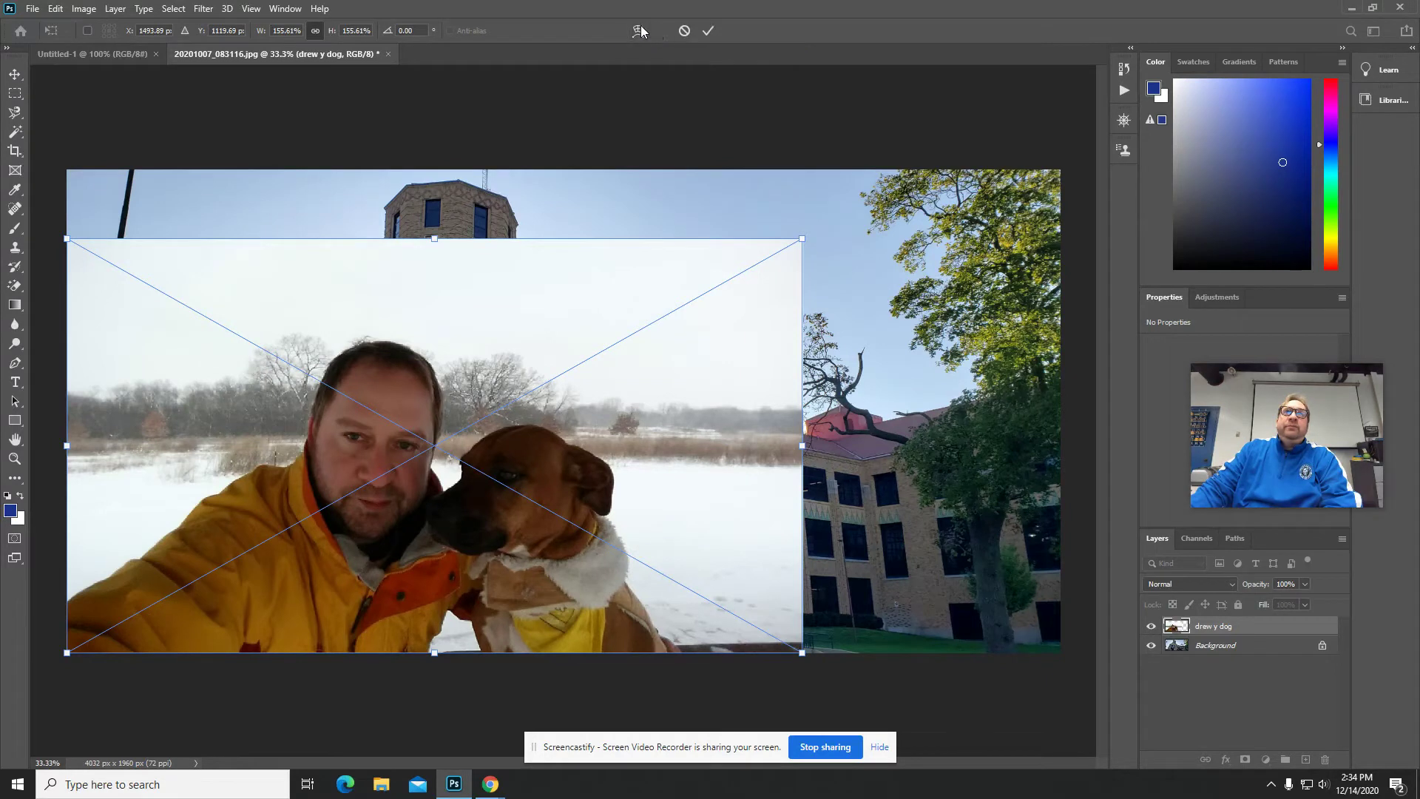
left_click(708, 33)
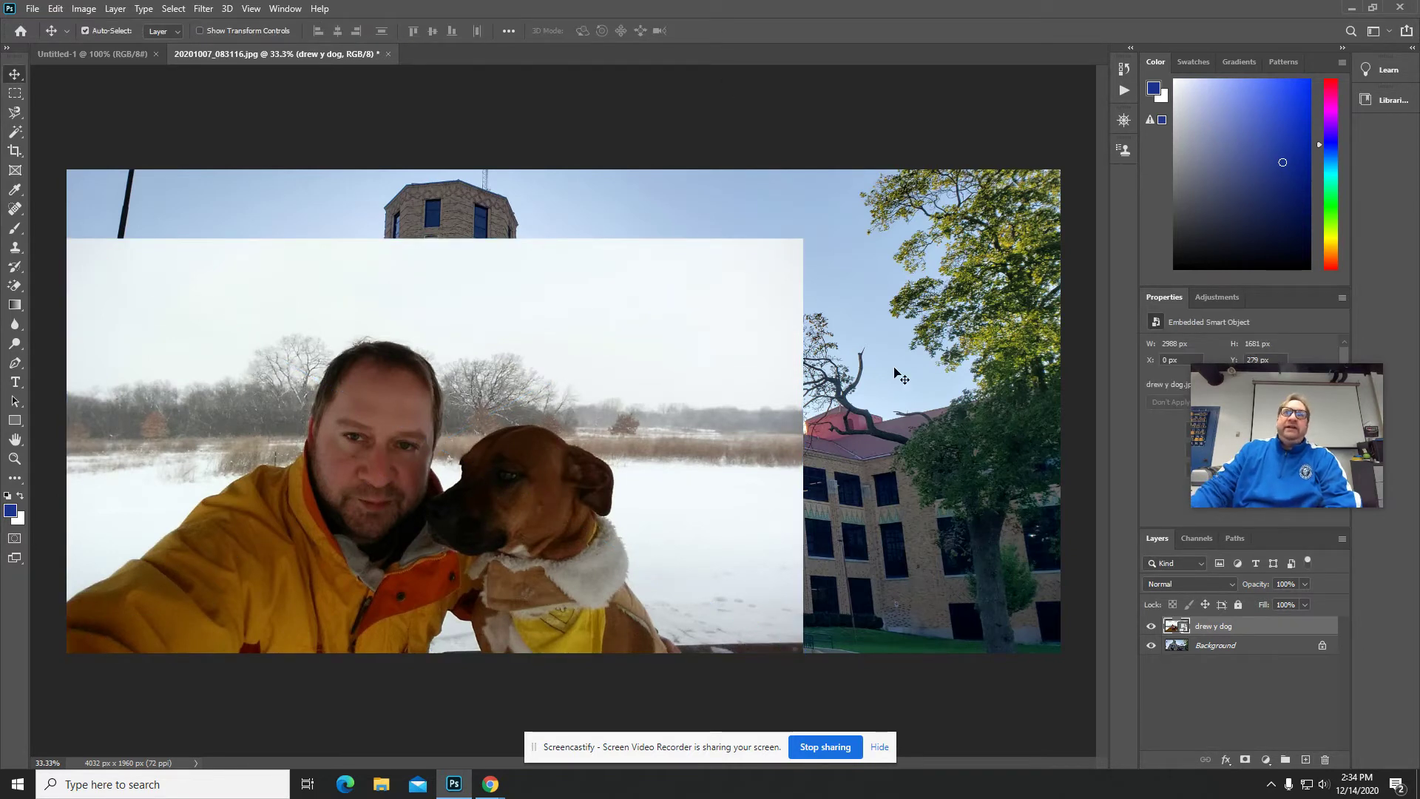
Hide the Background layer and select the man and dog with the Object Selection tool in Rectangle mode
left_click(1151, 647)
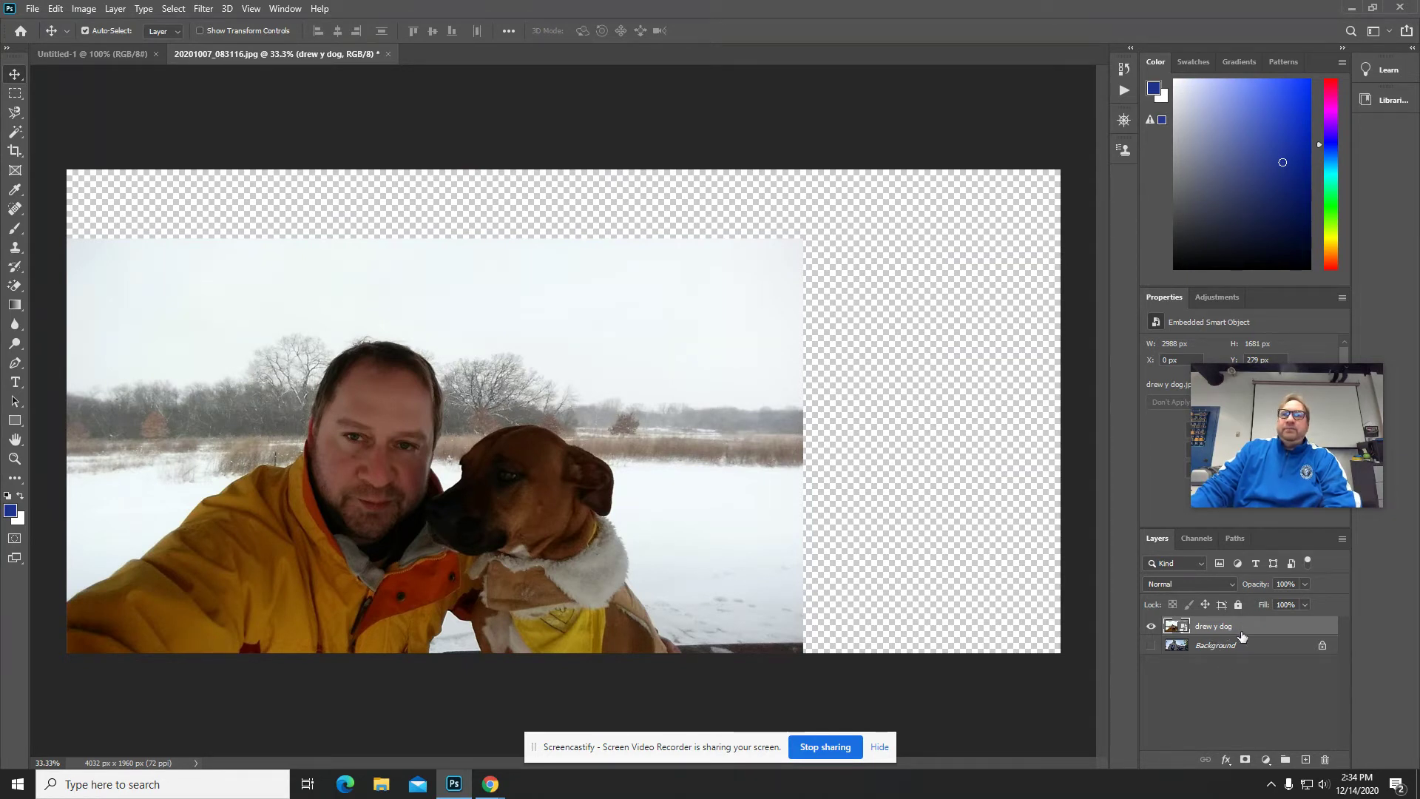
left_click(17, 134)
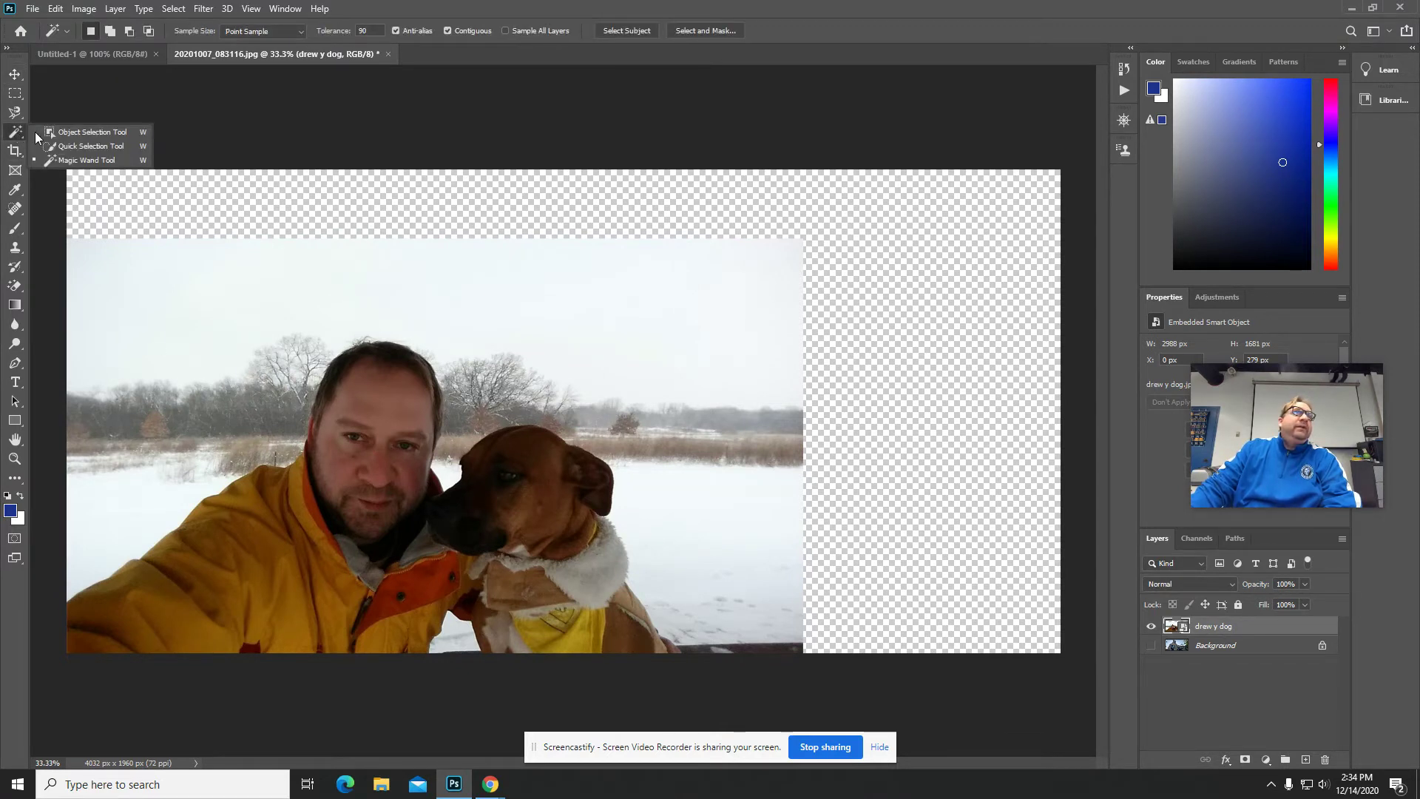
left_click(65, 132)
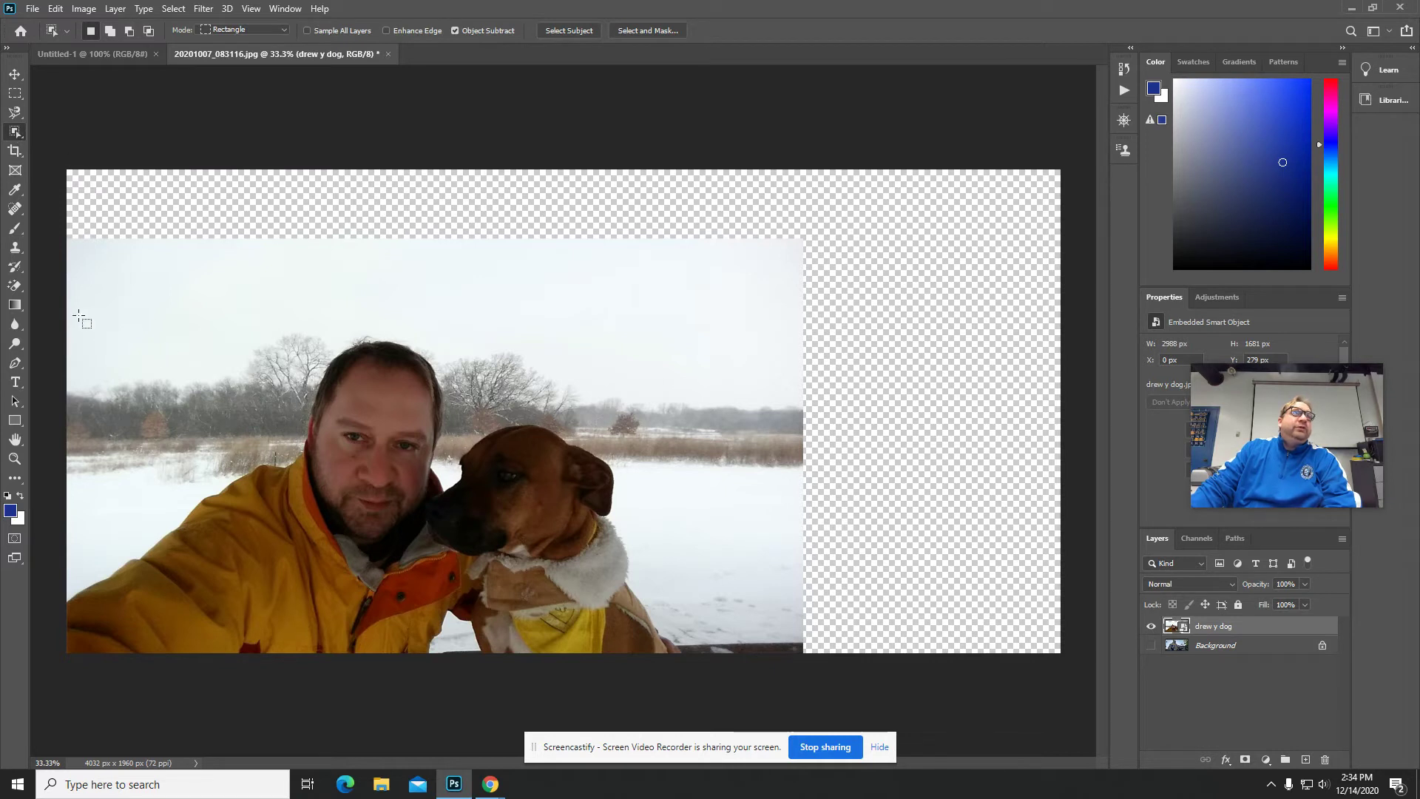
left_click_drag(67, 293, 682, 657)
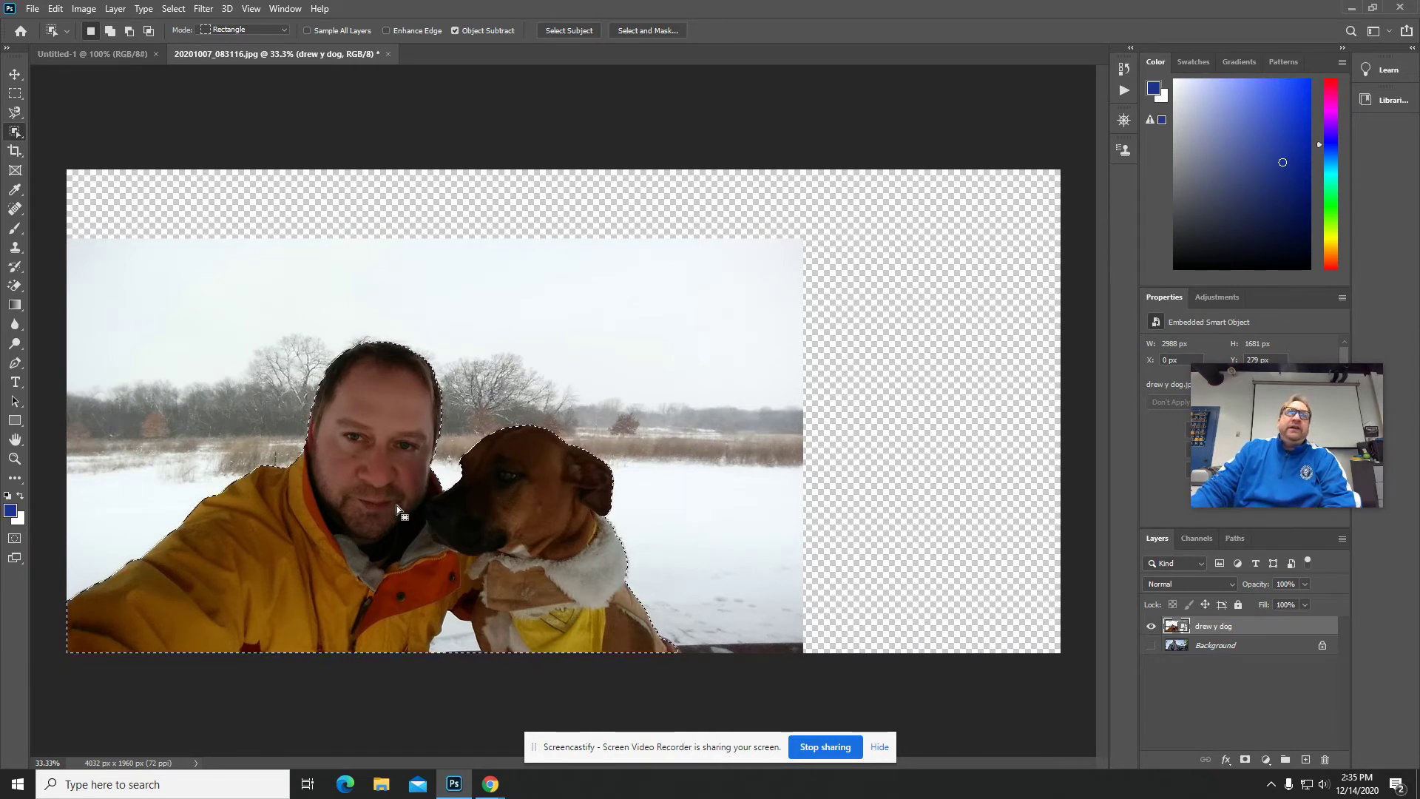
Switch to the Magnetic Lasso tool and invert the selection to cover everything around the man and dog
right_click(16, 137)
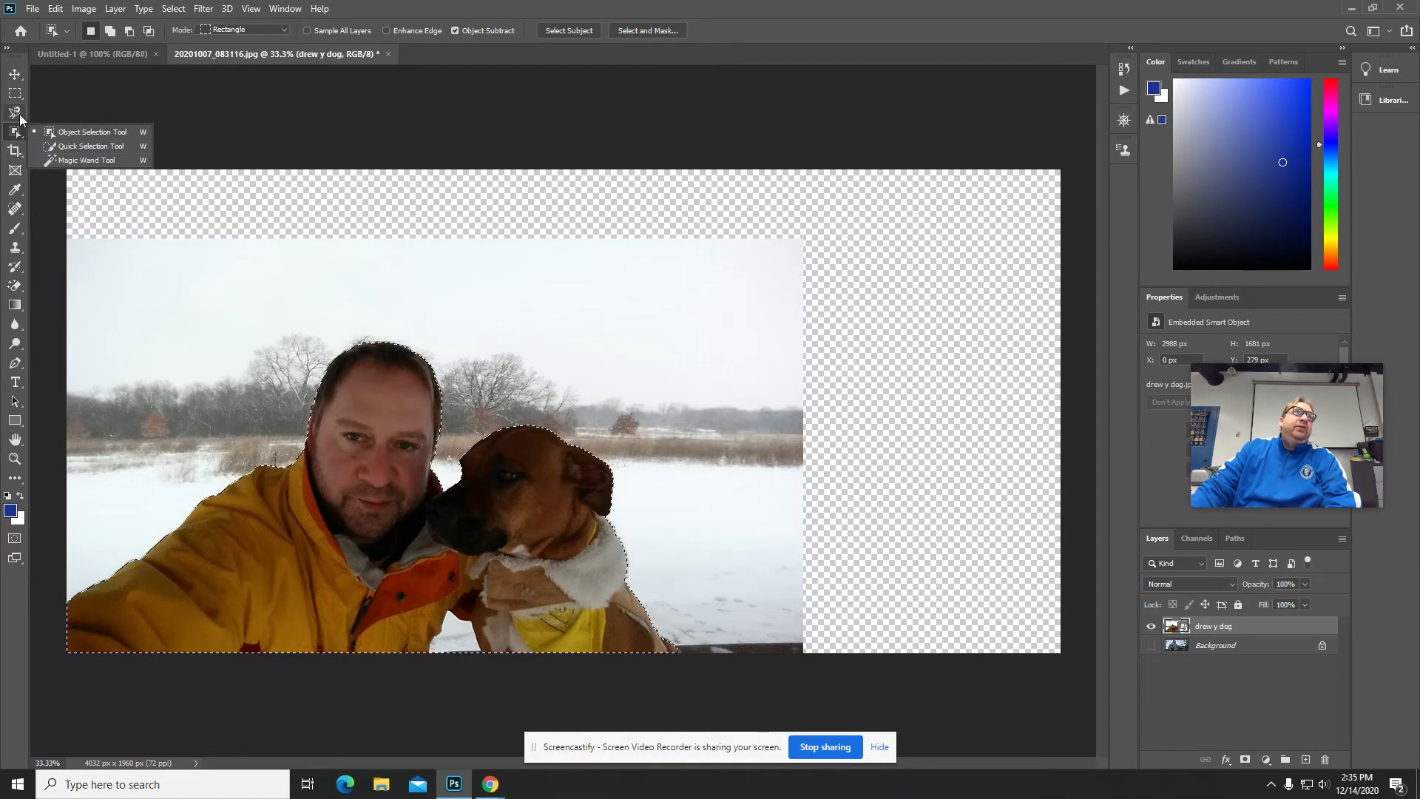
left_click(20, 117)
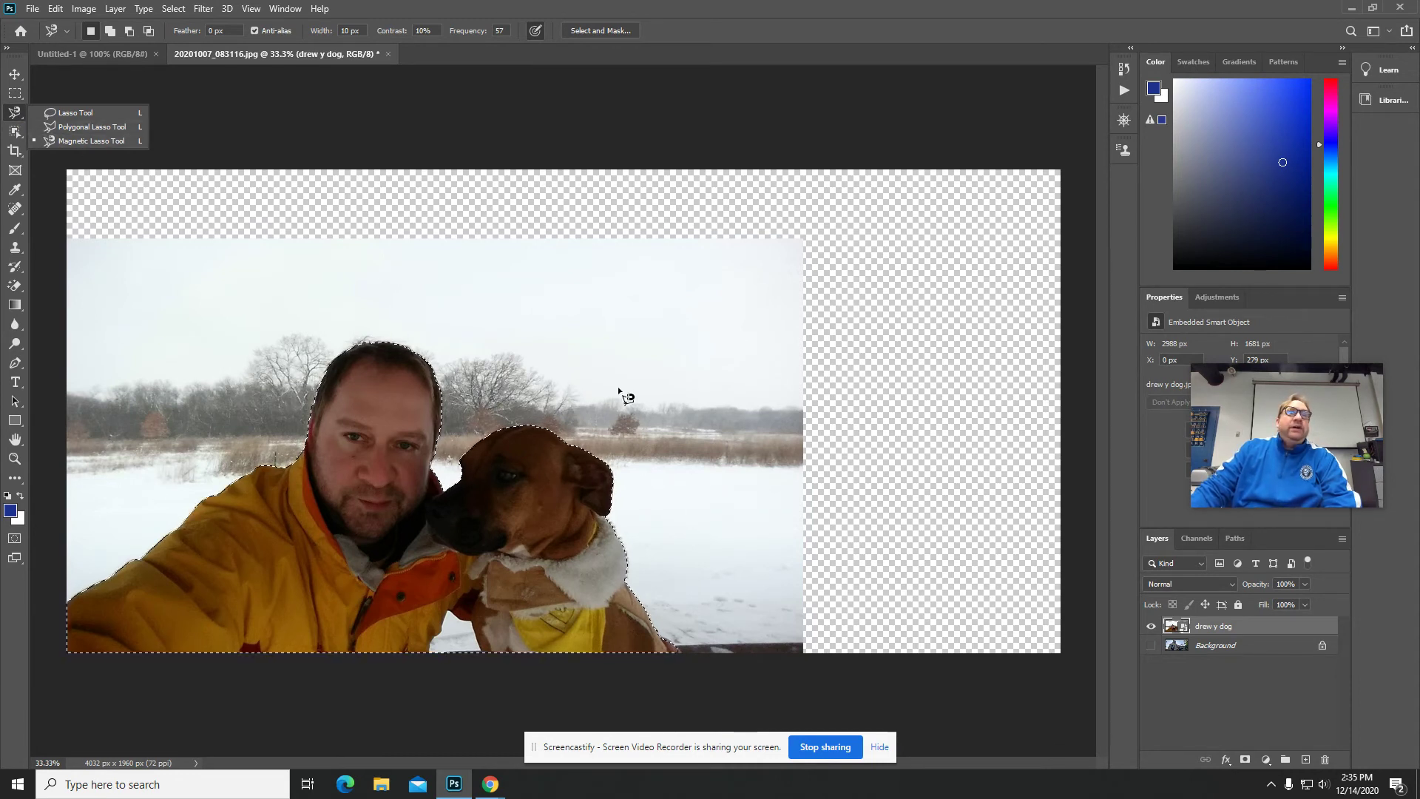
left_click(182, 10)
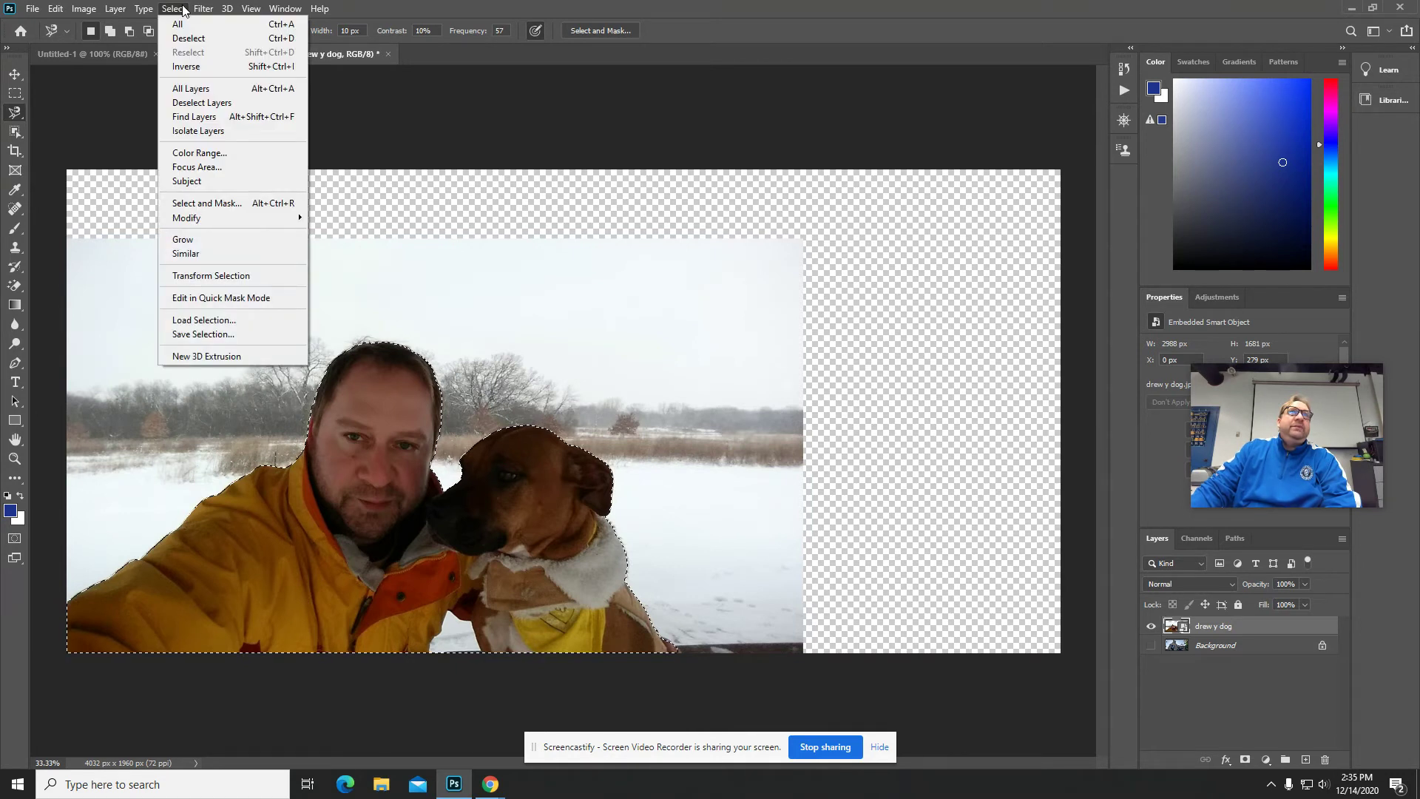
left_click(200, 67)
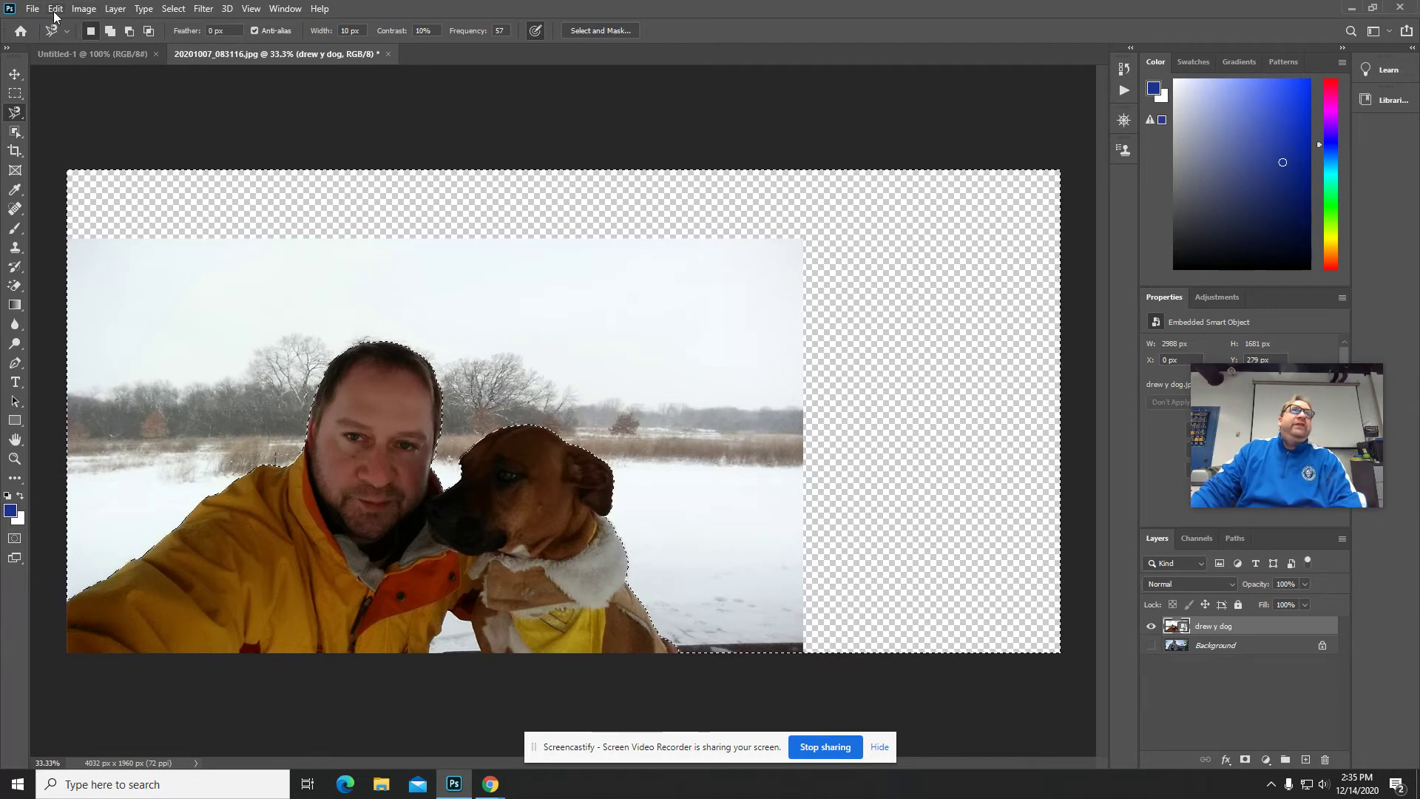
left_click(118, 11)
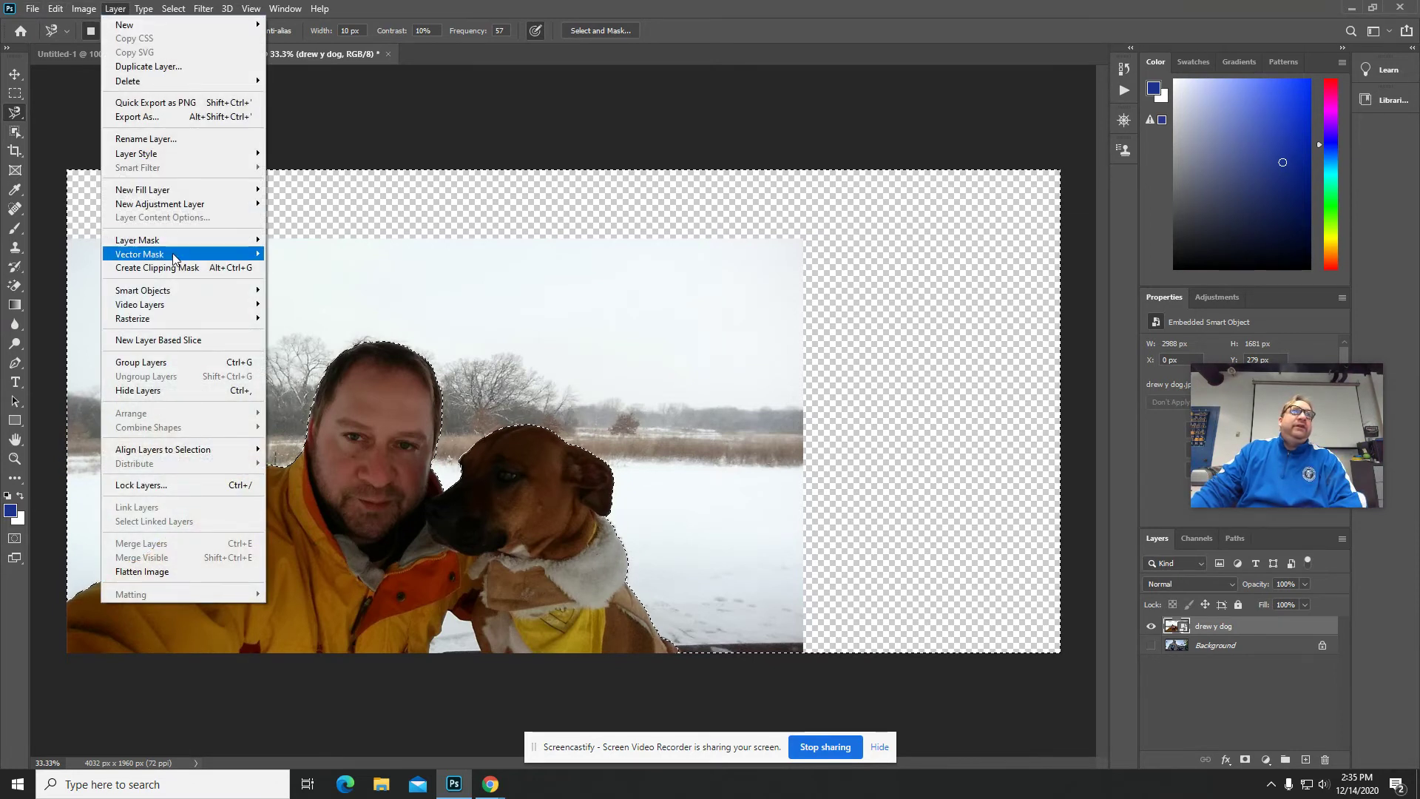
mouse_move(183, 292)
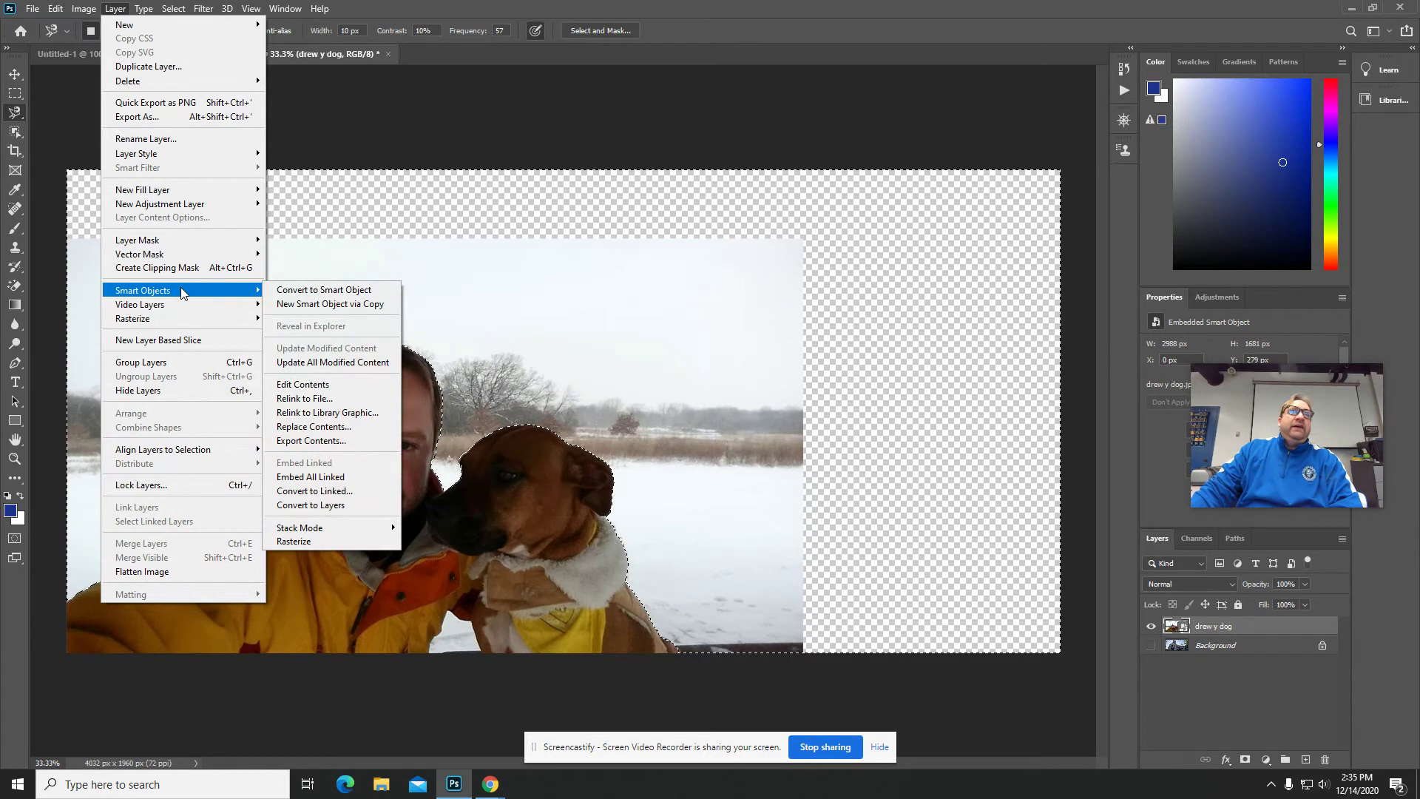
left_click(308, 293)
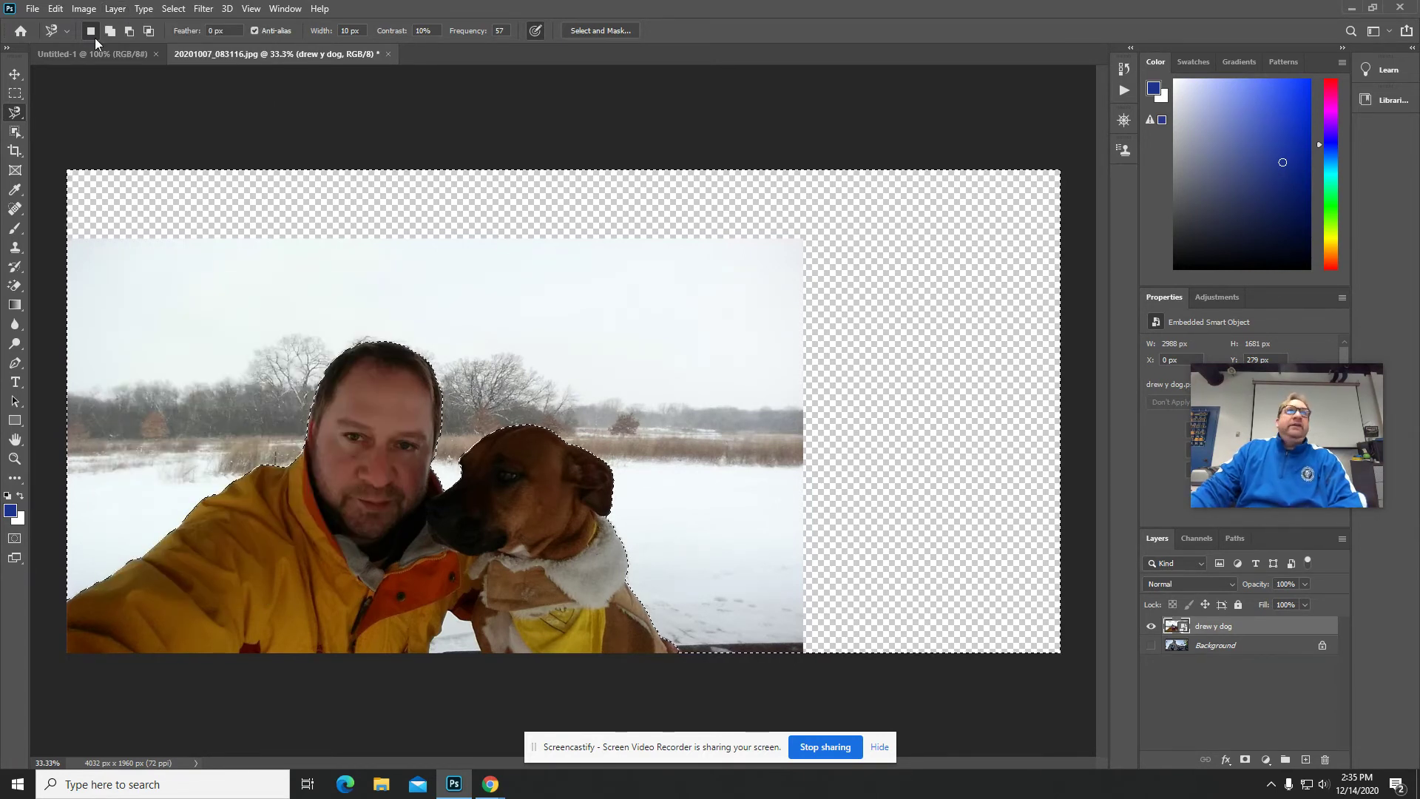
Rasterize the placed smart object layer and delete the selected snowy background around the man and dog
left_click(114, 8)
mouse_move(194, 325)
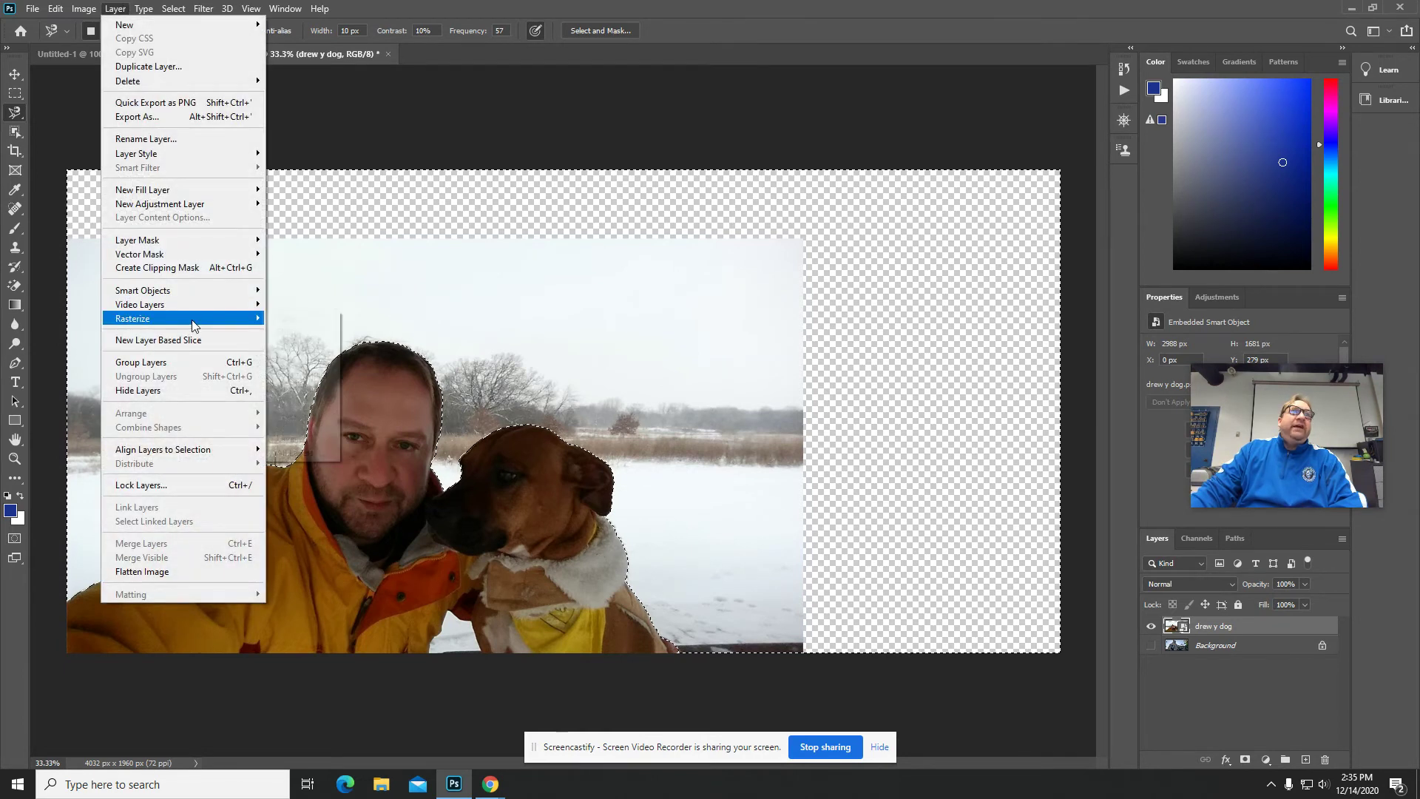
left_click(296, 438)
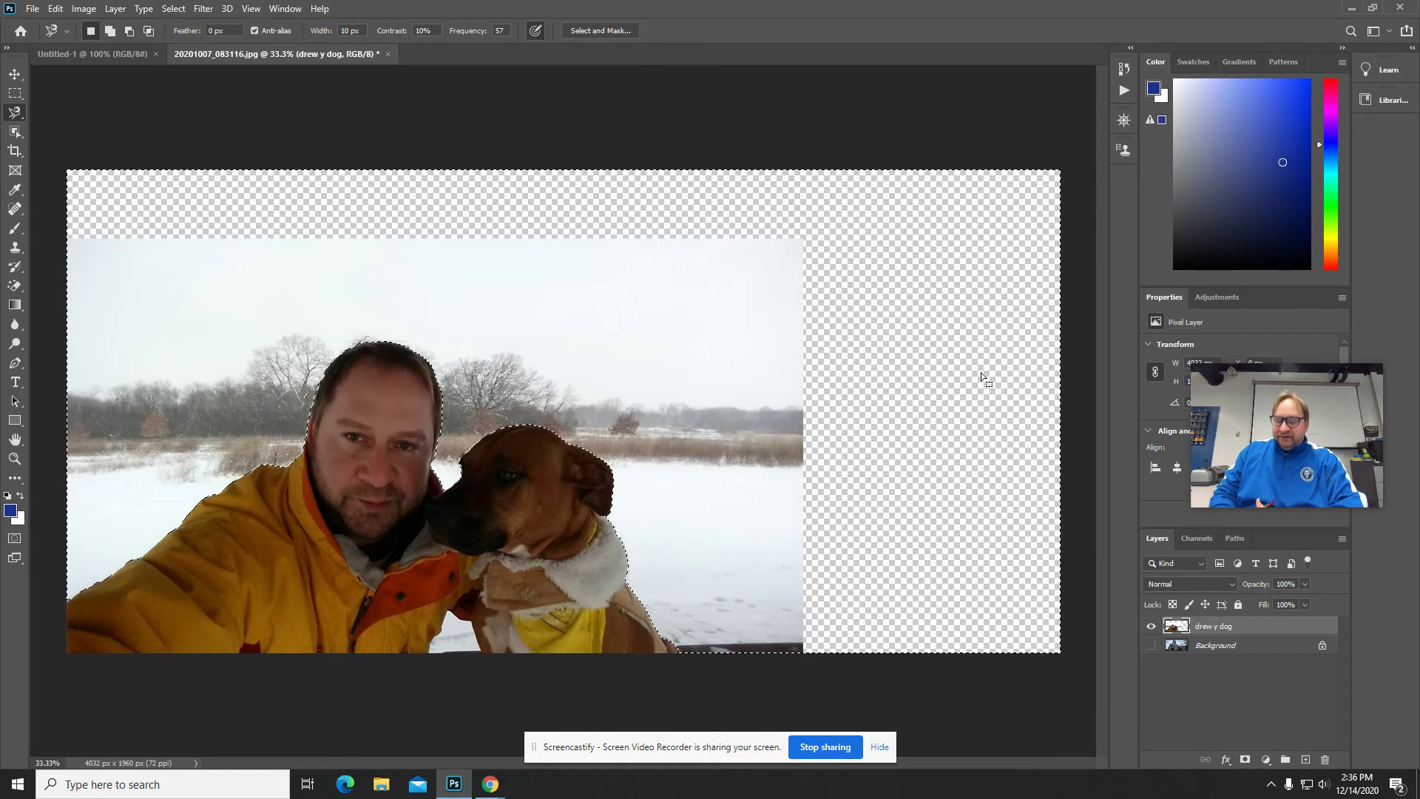
key("Delete")
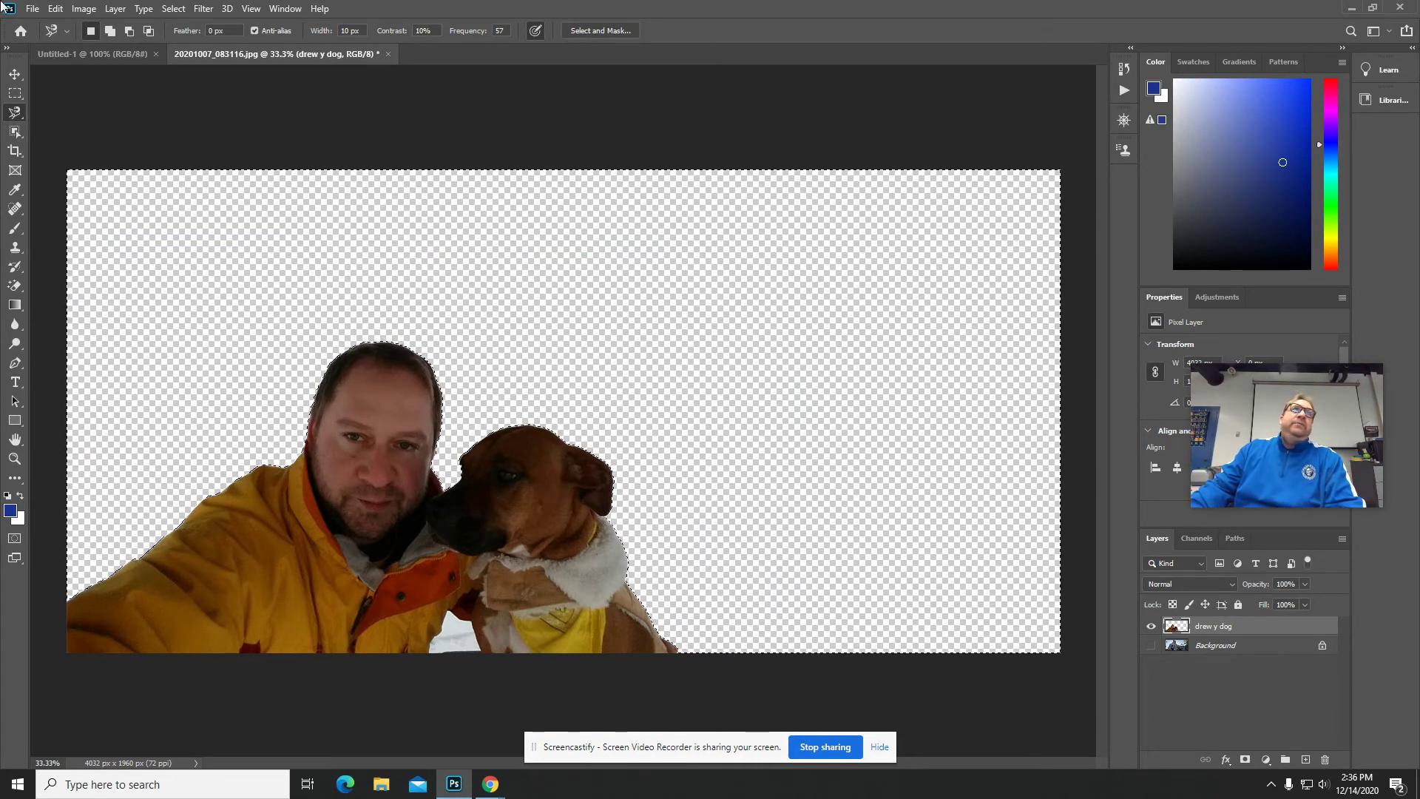
Select the leftover snow patch between the jacket and the dog with the Magic Wand tool and delete it
left_click(175, 13)
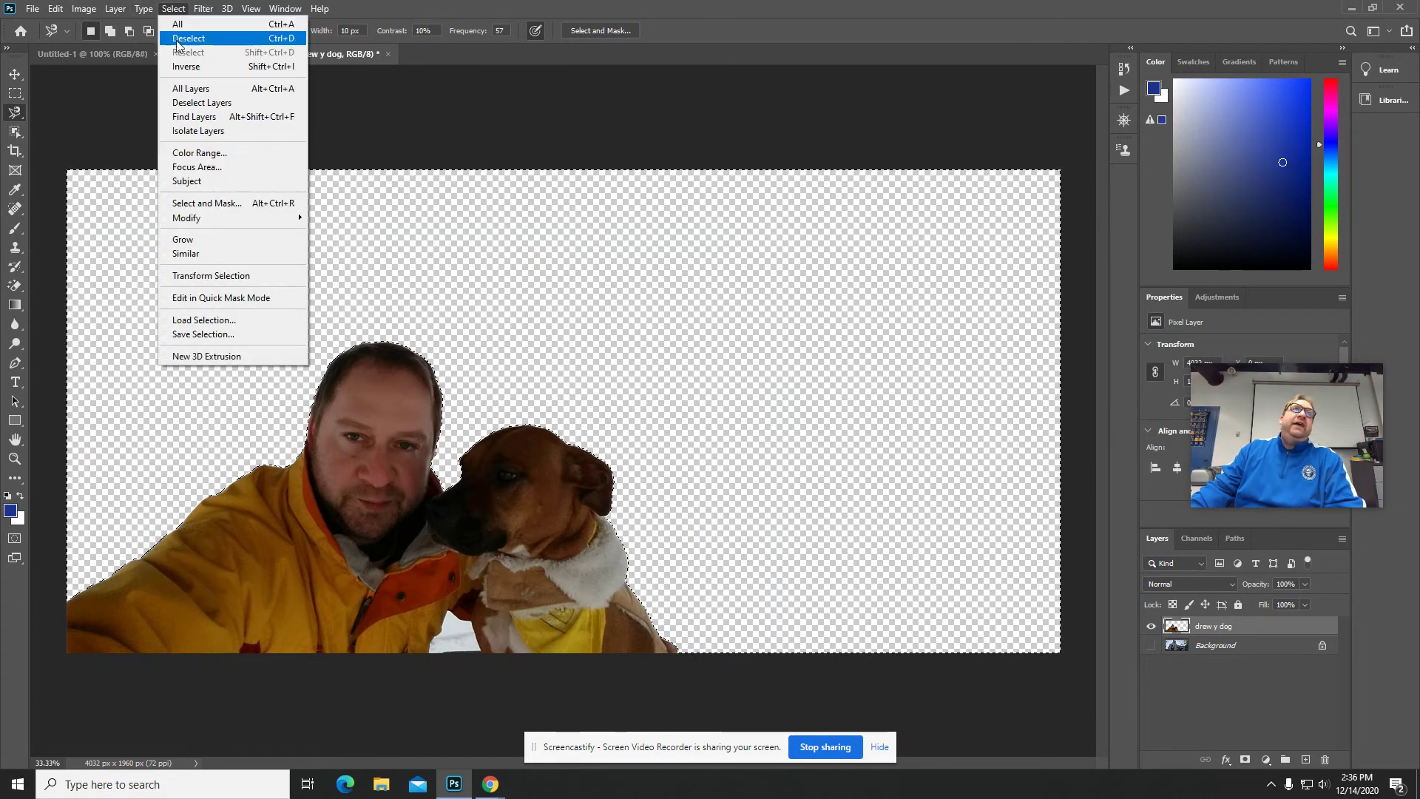
left_click(184, 64)
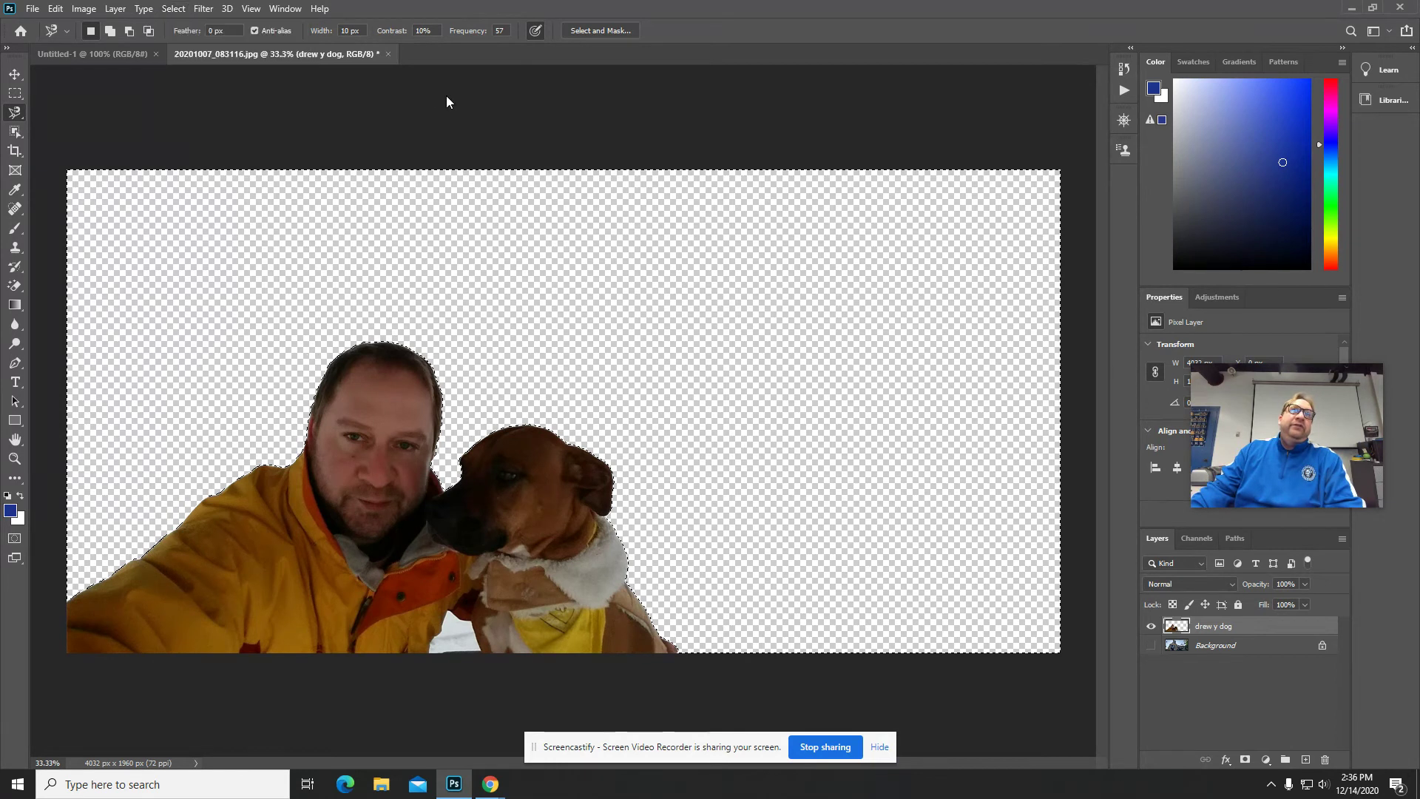
left_click(16, 133)
right_click(18, 139)
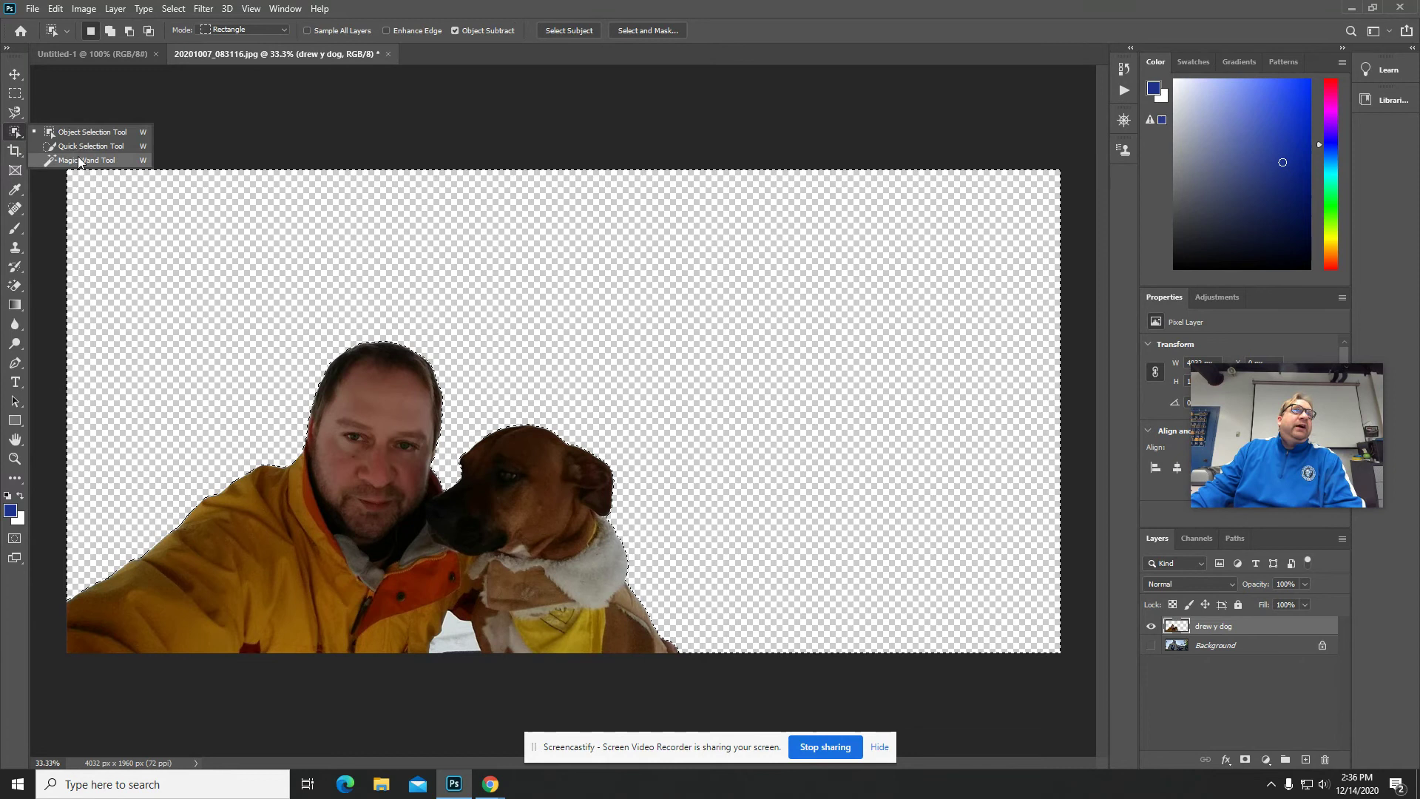
left_click(76, 157)
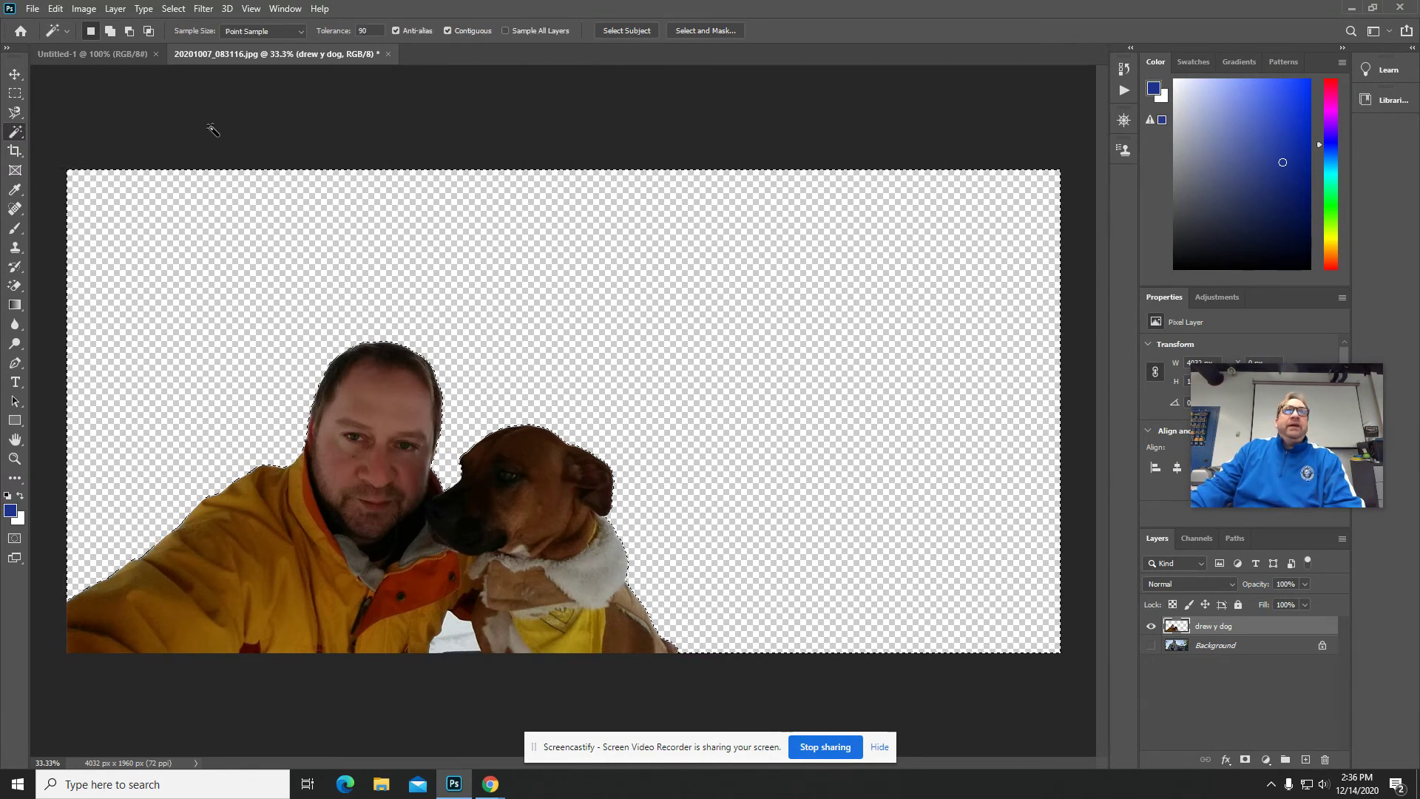
left_click(453, 630)
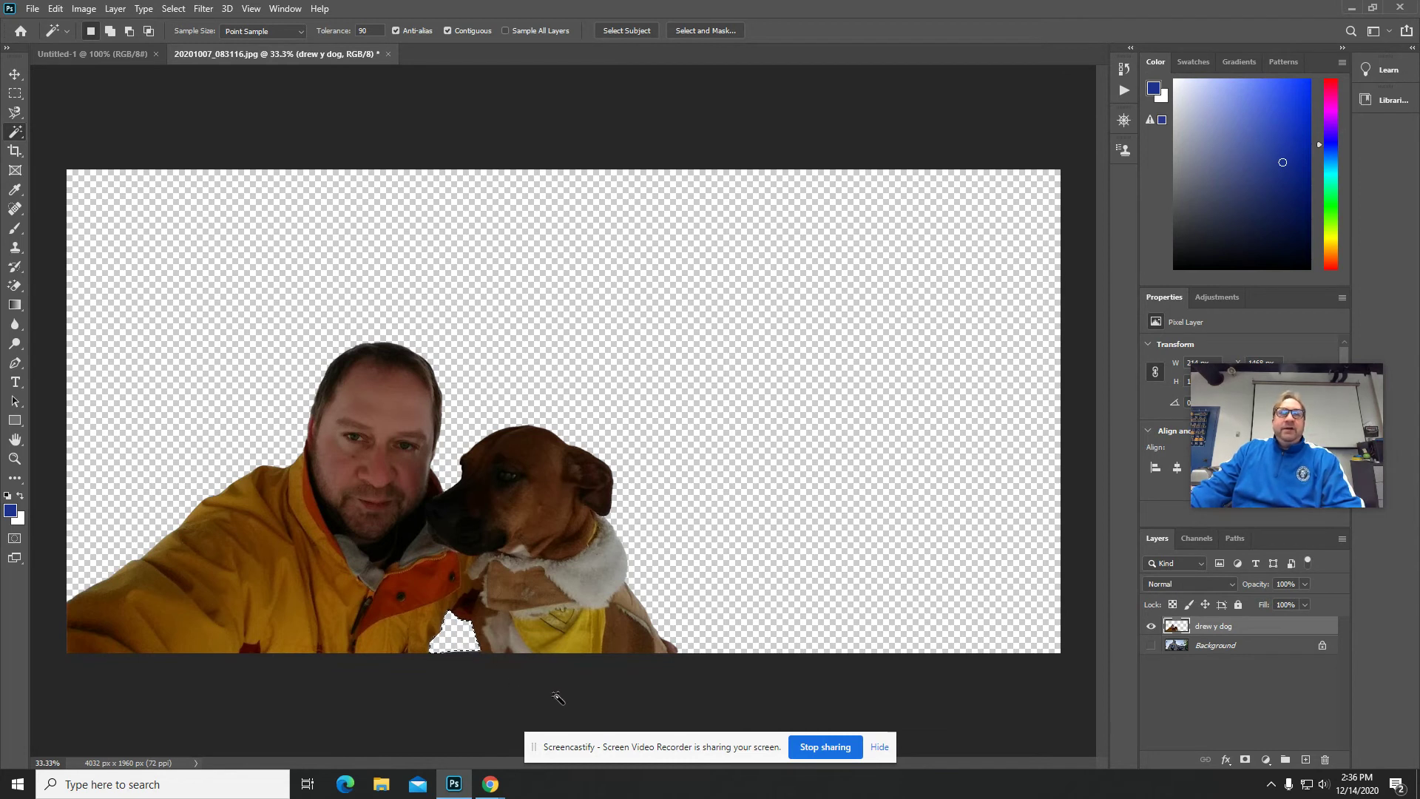
Switch to the Move tool, show the Background layer again and clear the selection
left_click(15, 74)
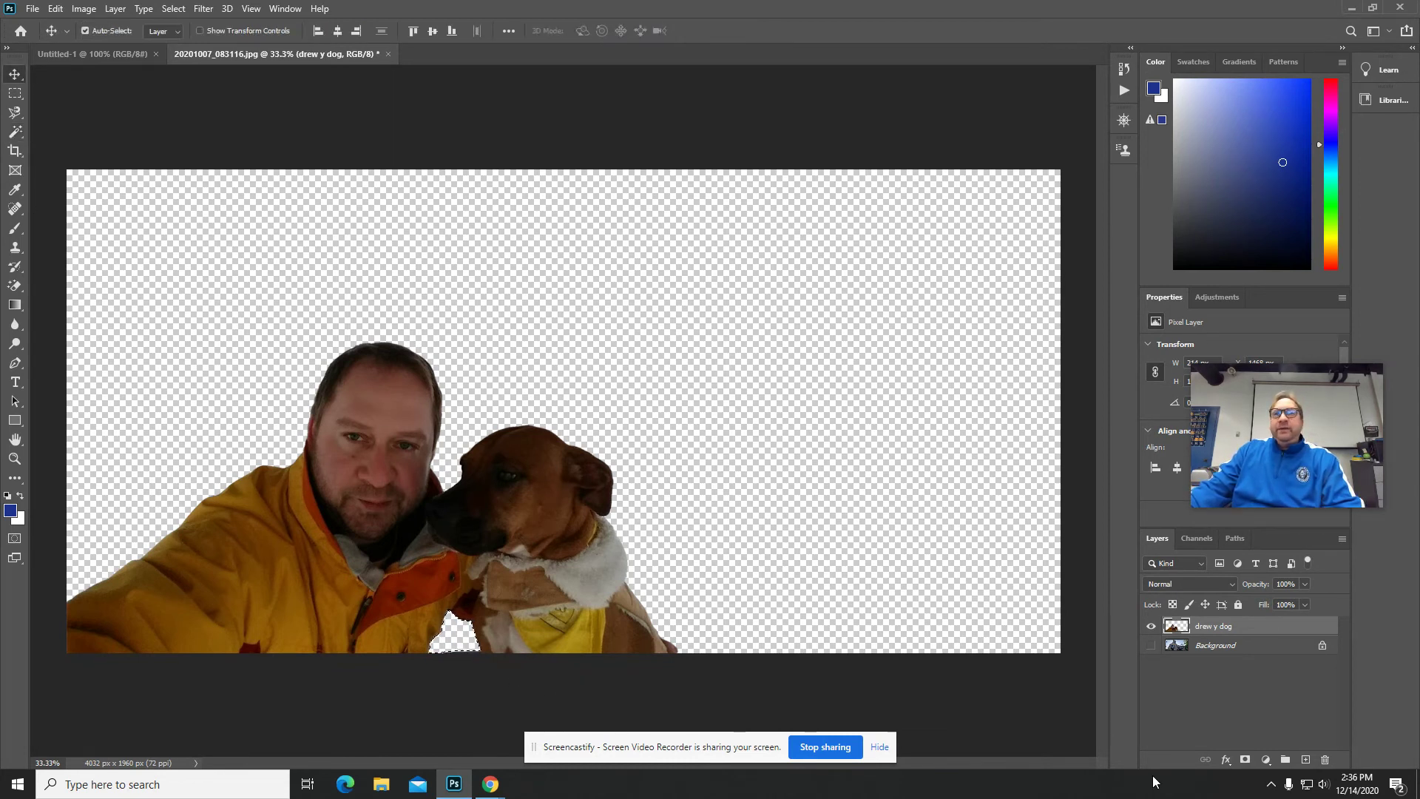
left_click(1151, 645)
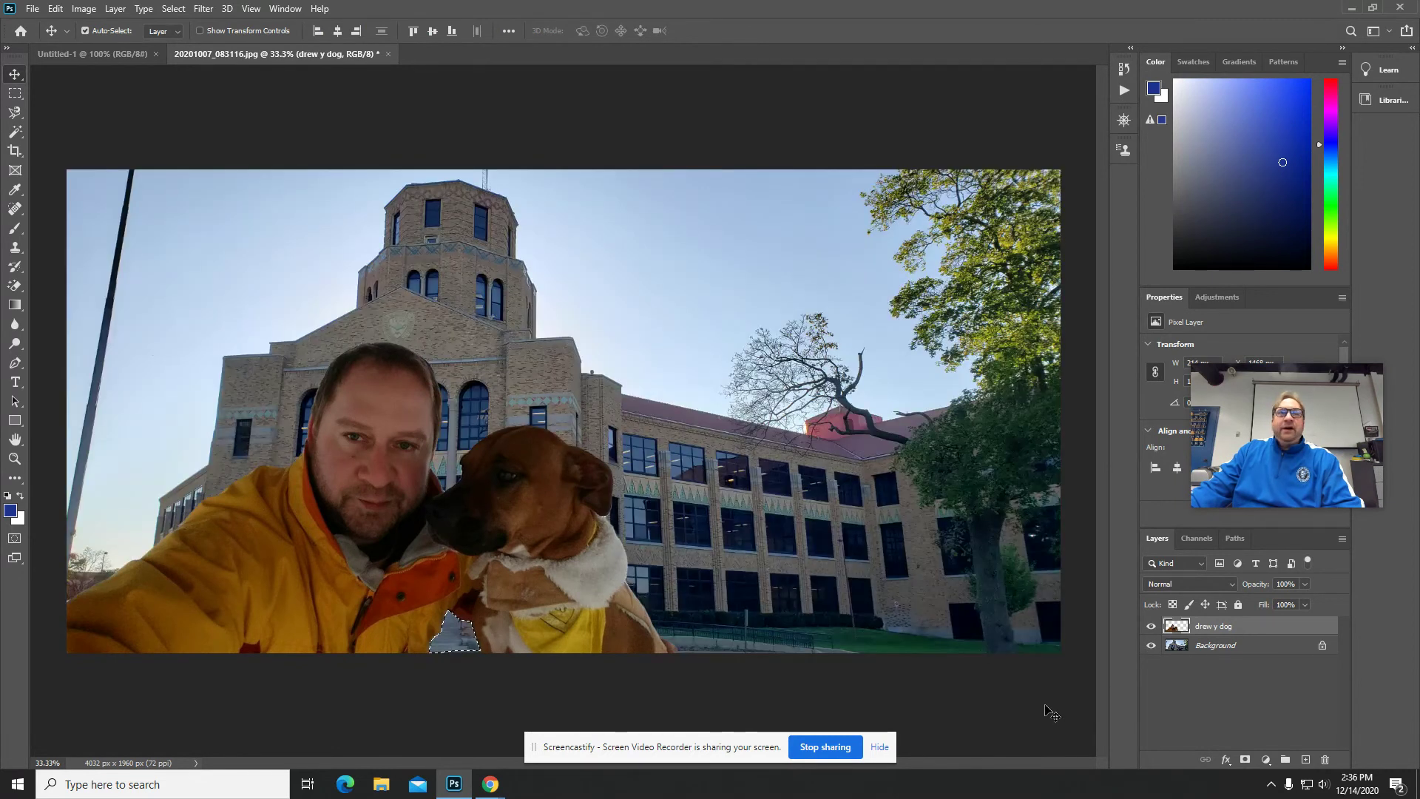
left_click(174, 9)
left_click(189, 38)
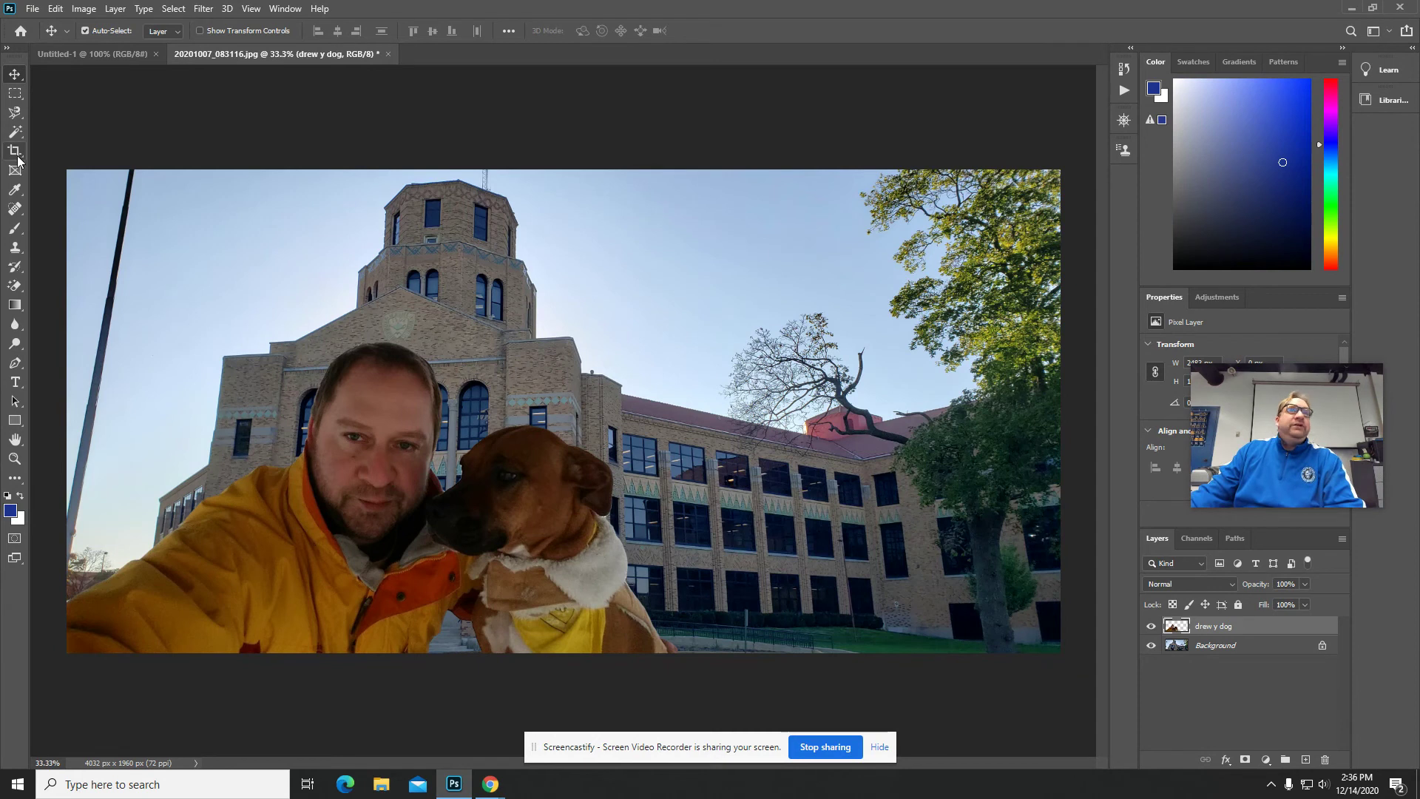
Select the Background layer and crop both sides of the image around the man and dog to about 1854 px wide
left_click(1249, 649)
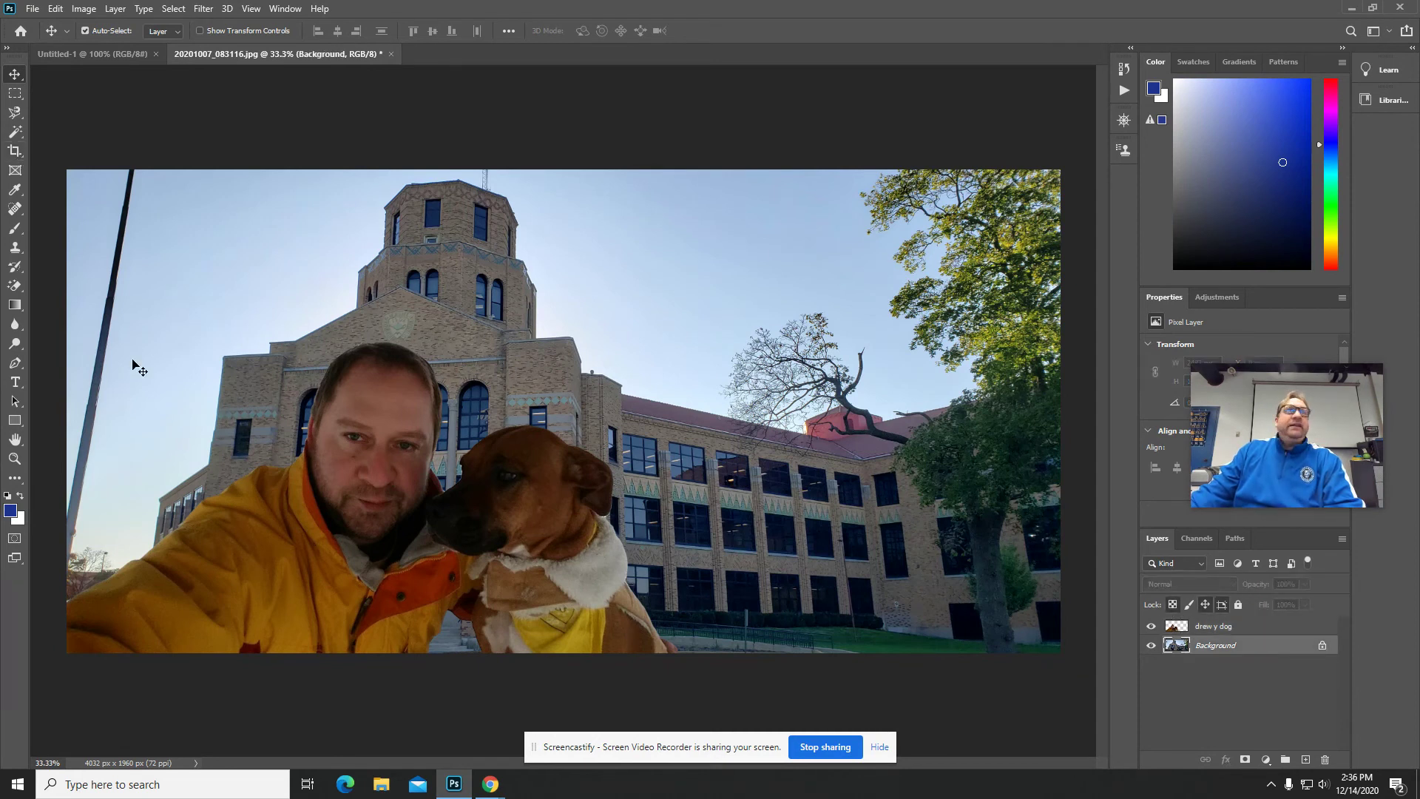
left_click(16, 151)
left_click_drag(1063, 418, 862, 435)
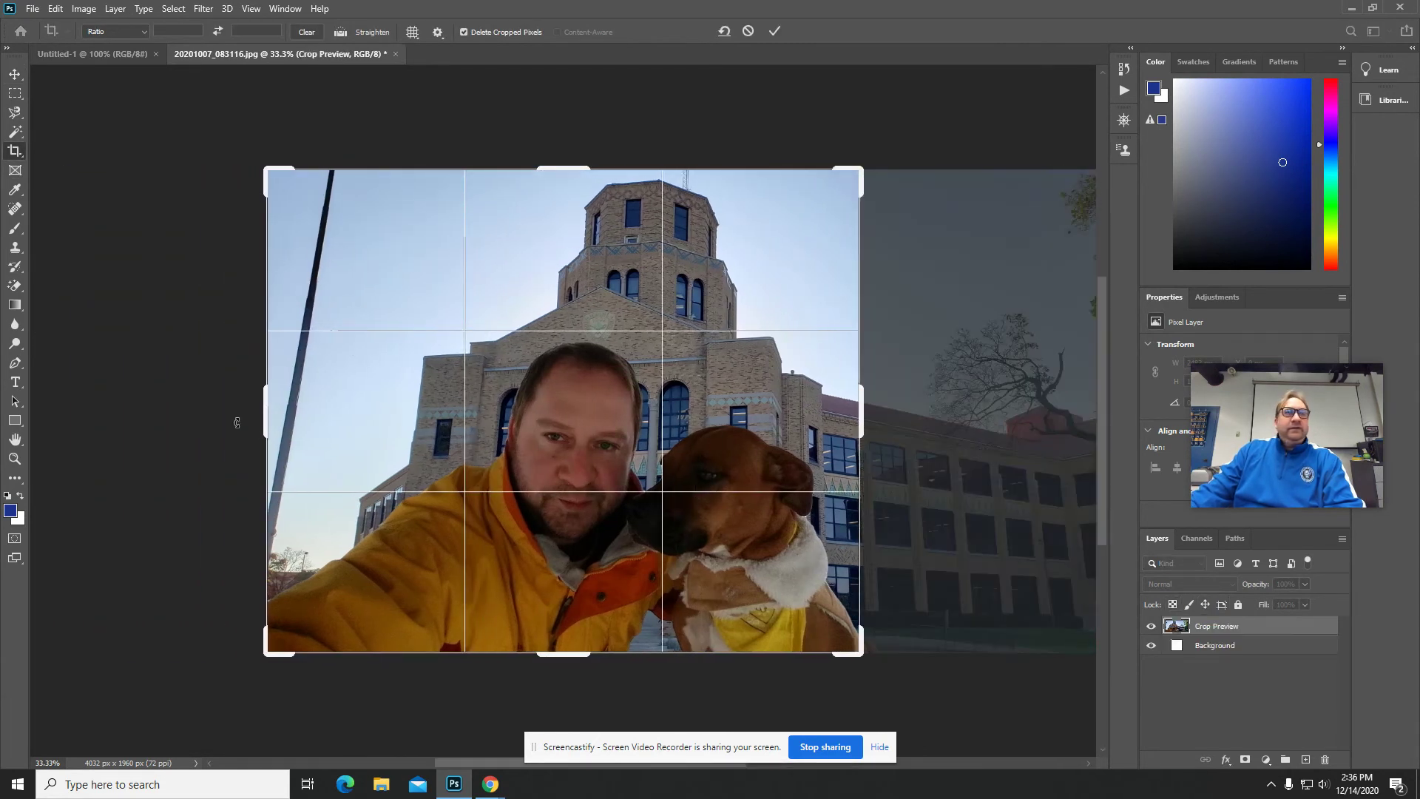
left_click_drag(264, 414, 335, 419)
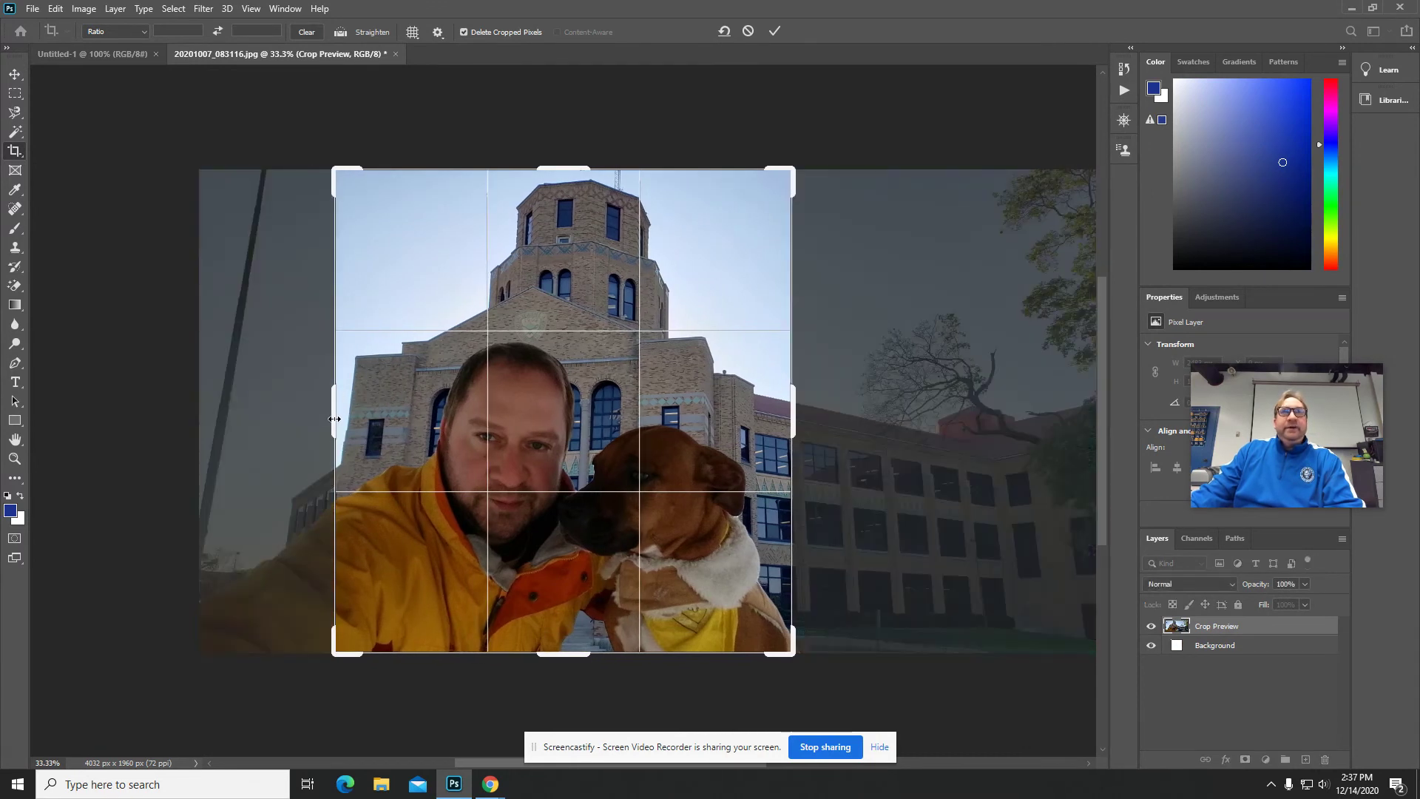
left_click(775, 31)
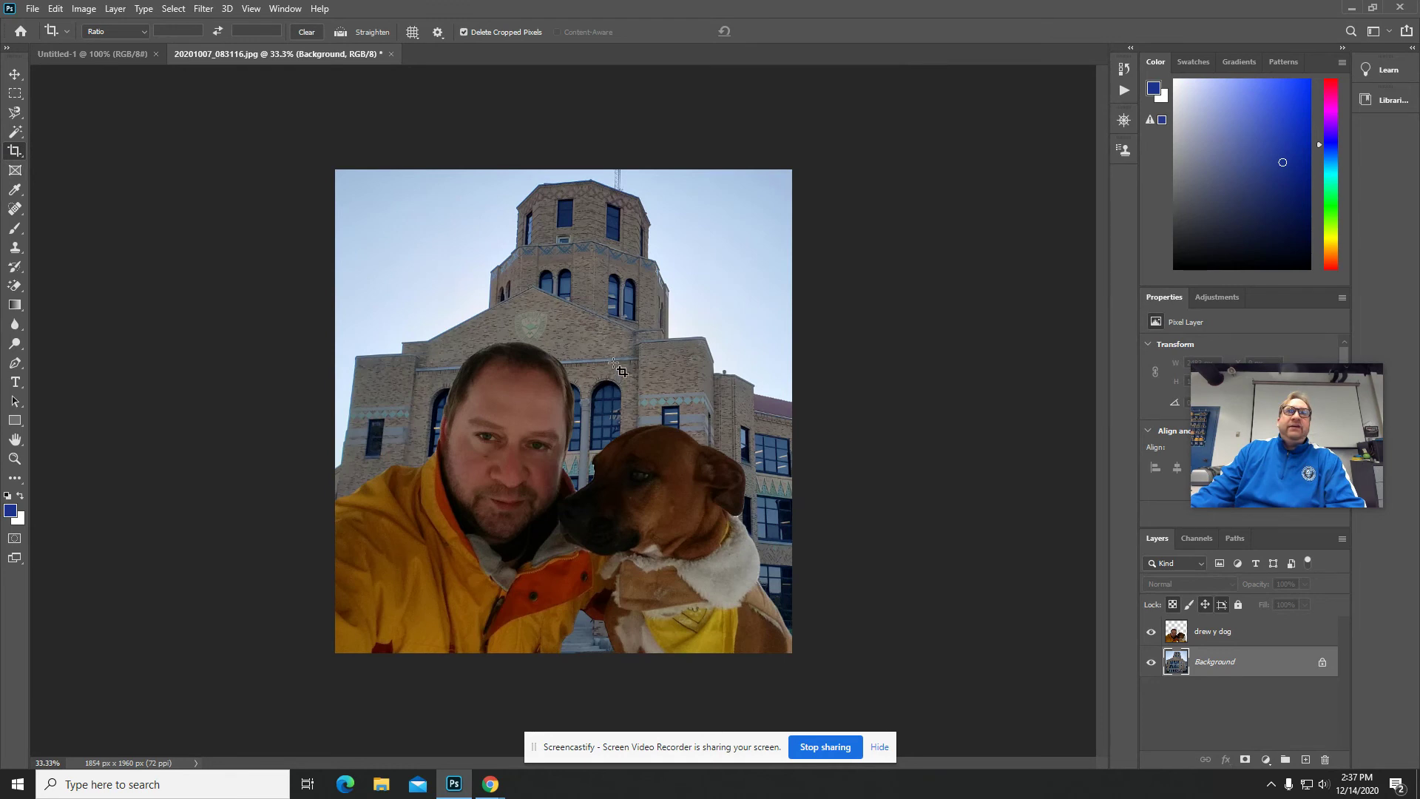
Crop off the upper part of the building so the image is about 1415 px tall
left_click(18, 153)
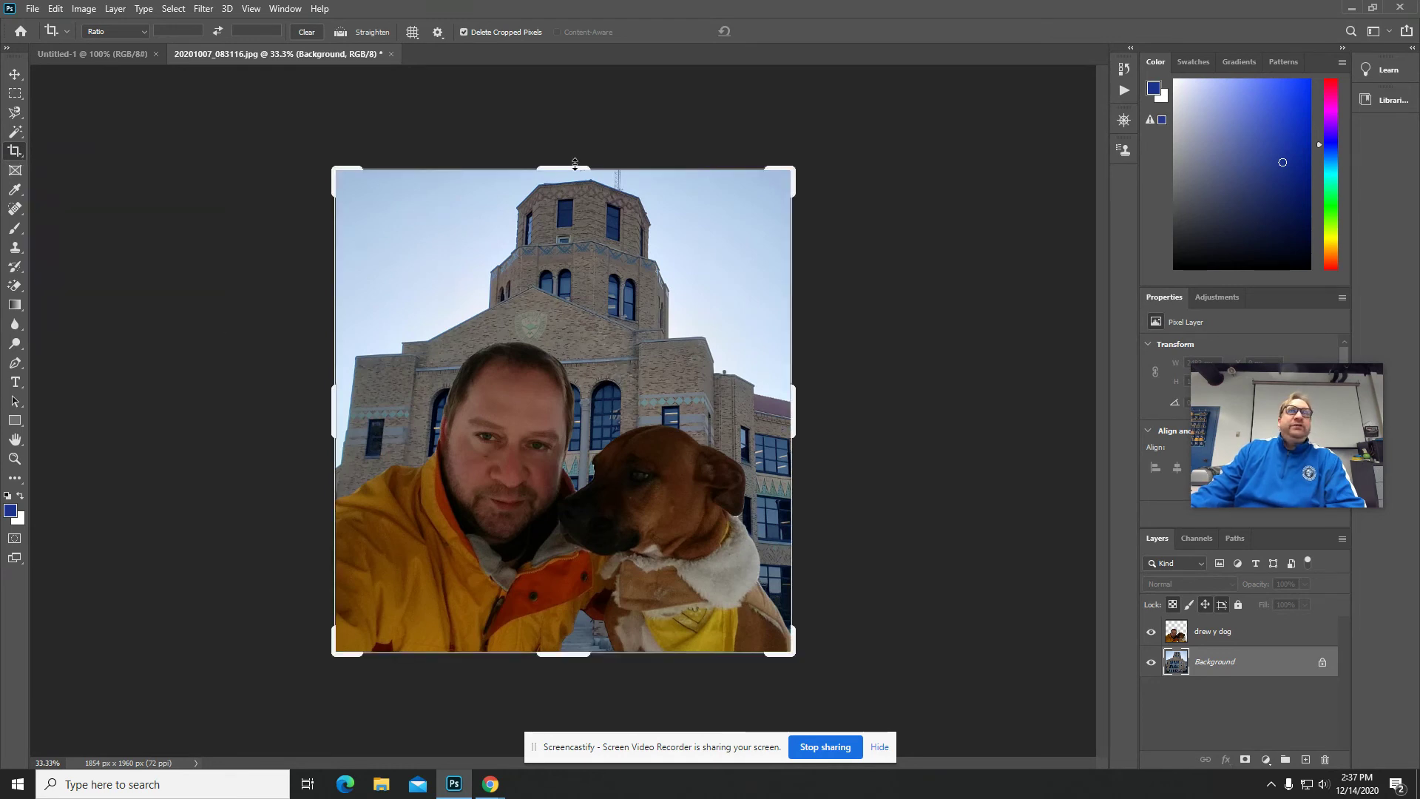
left_click_drag(572, 169, 565, 236)
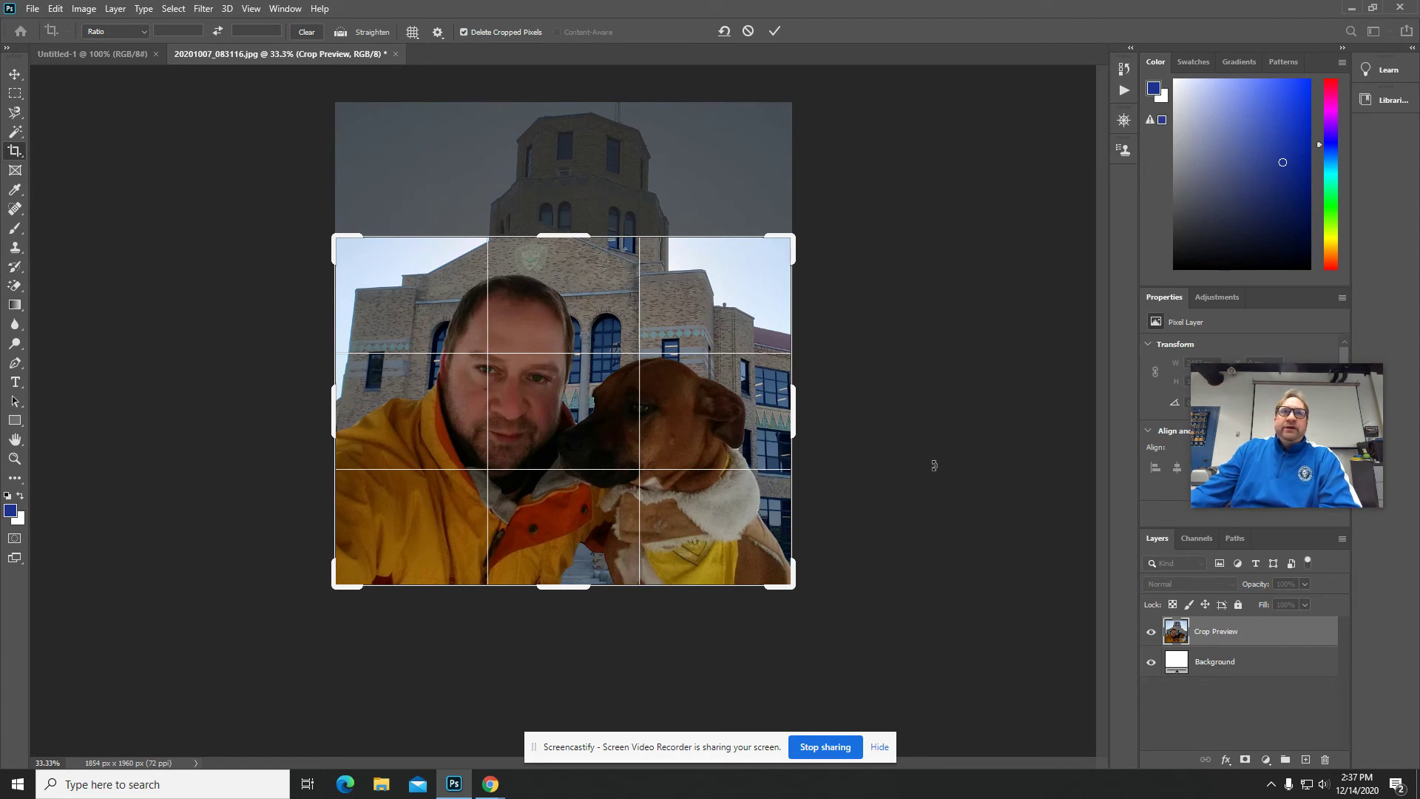
left_click(774, 30)
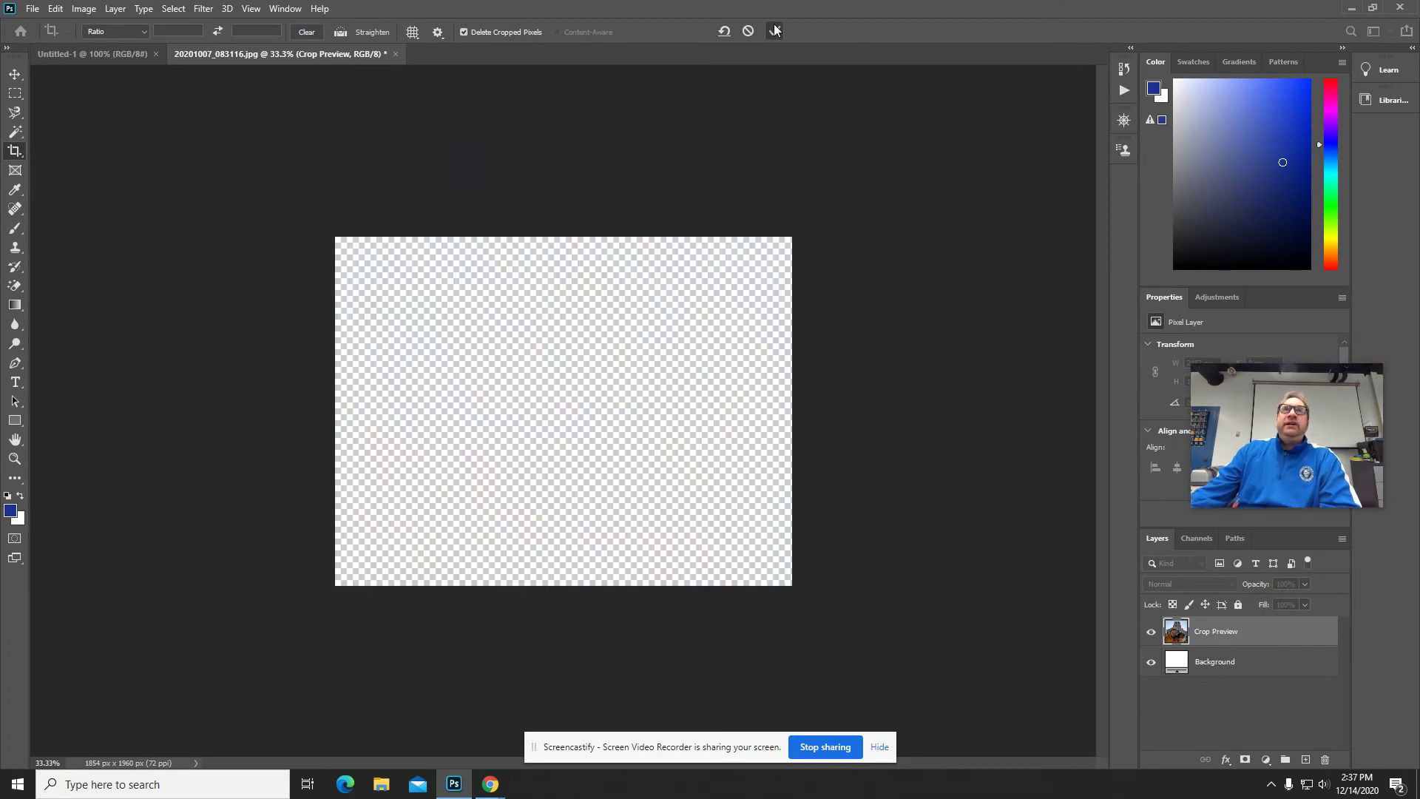
Start saving the image as a new file and choose PNG as the file type
left_click(32, 8)
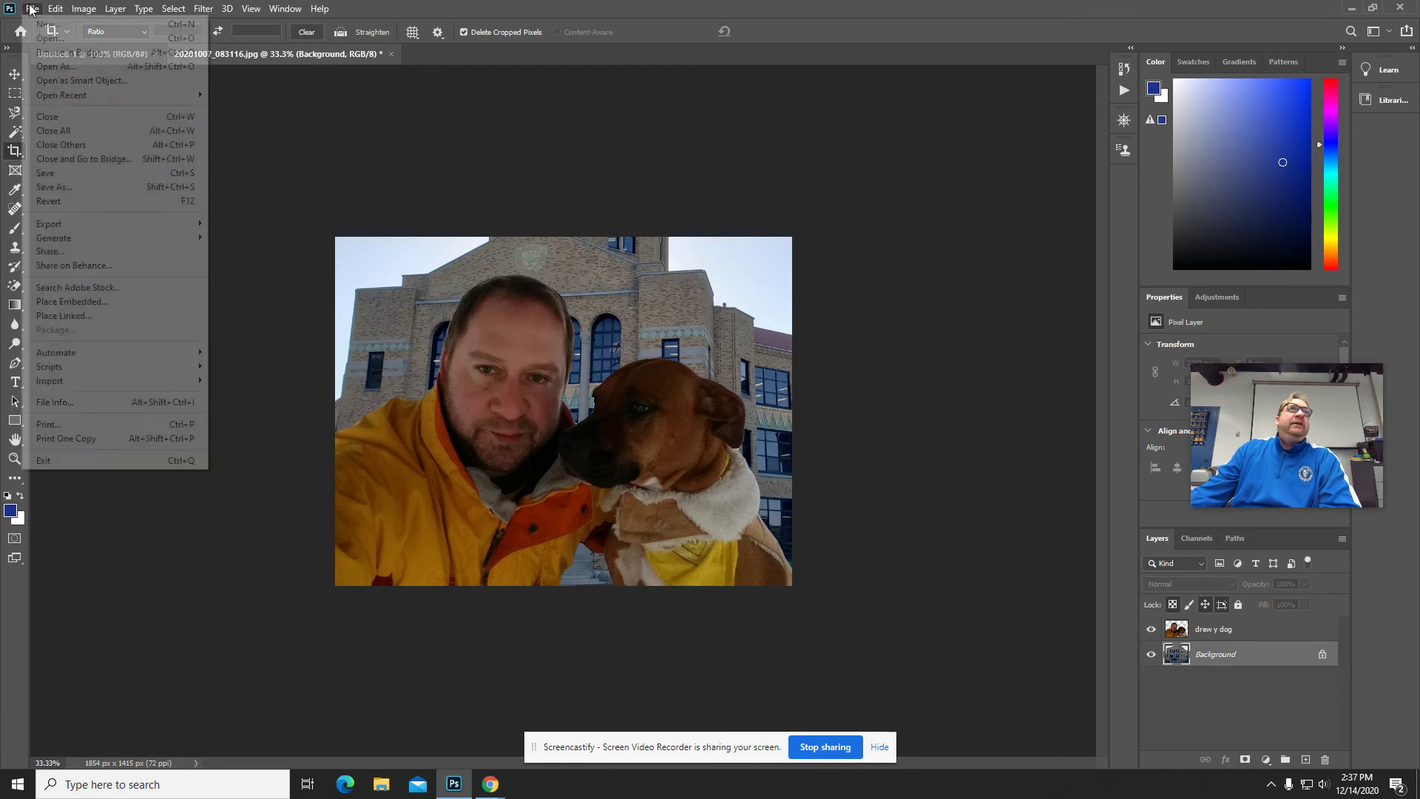
left_click(73, 187)
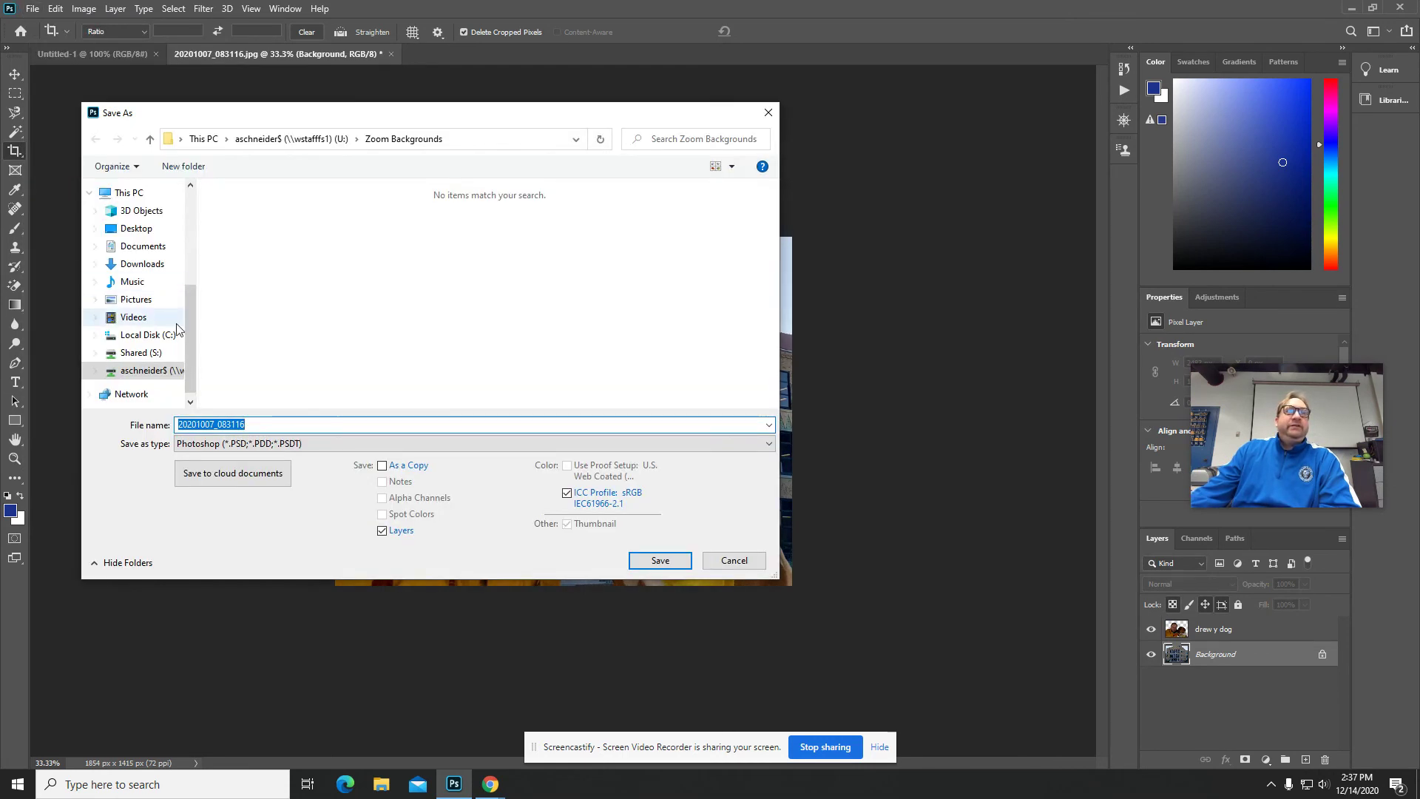
left_click(335, 442)
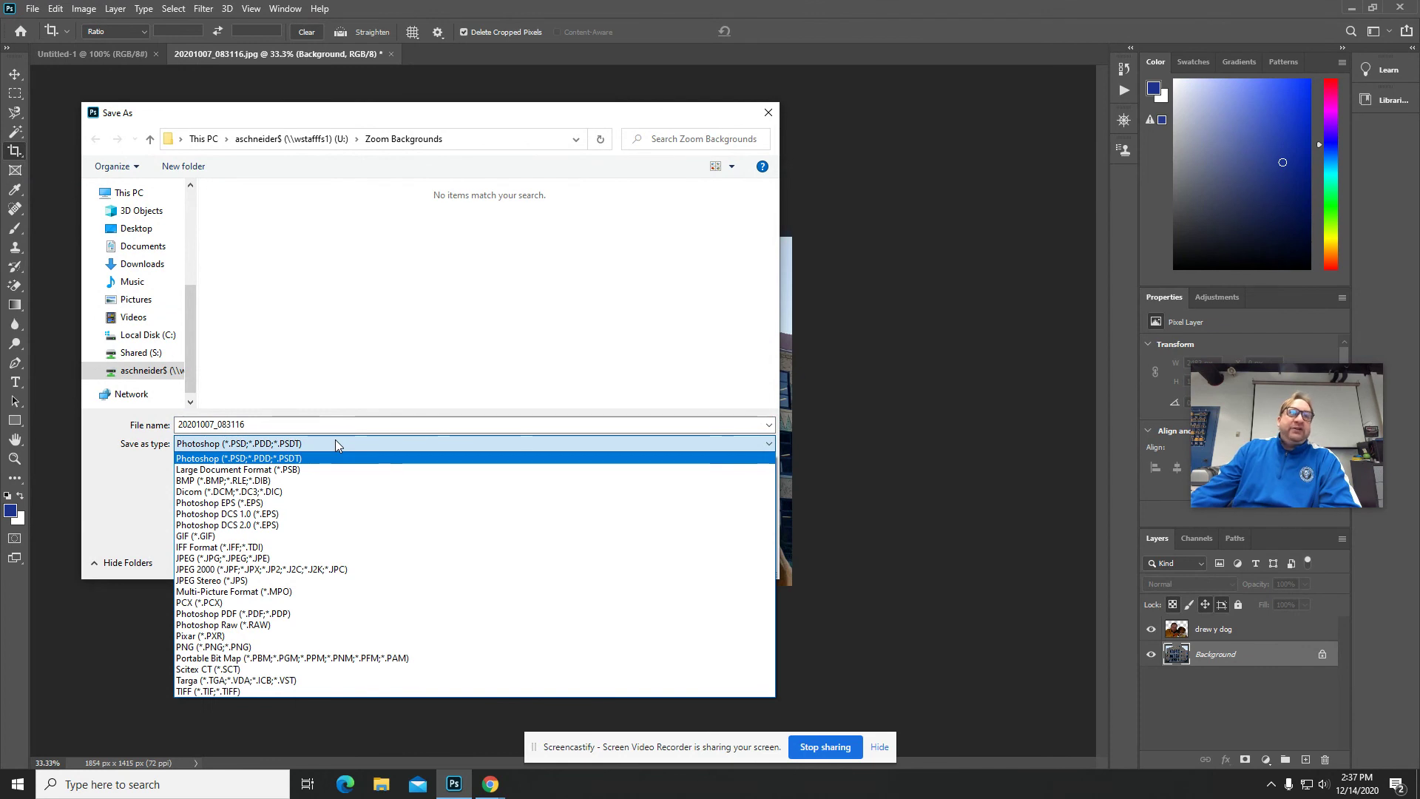
left_click(283, 648)
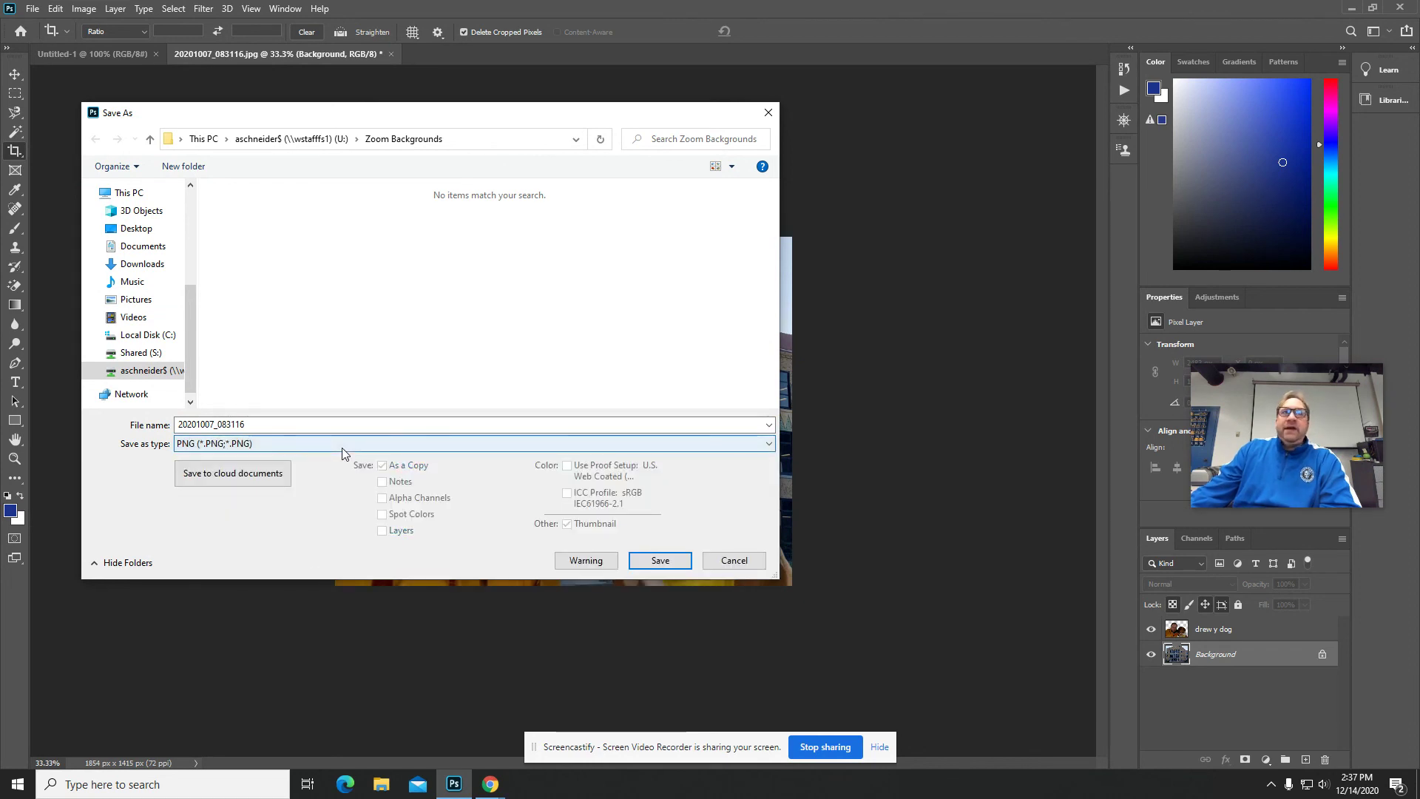
Name the file "Me and my Dog by ME" and save it to the Desktop folder
left_click(329, 425)
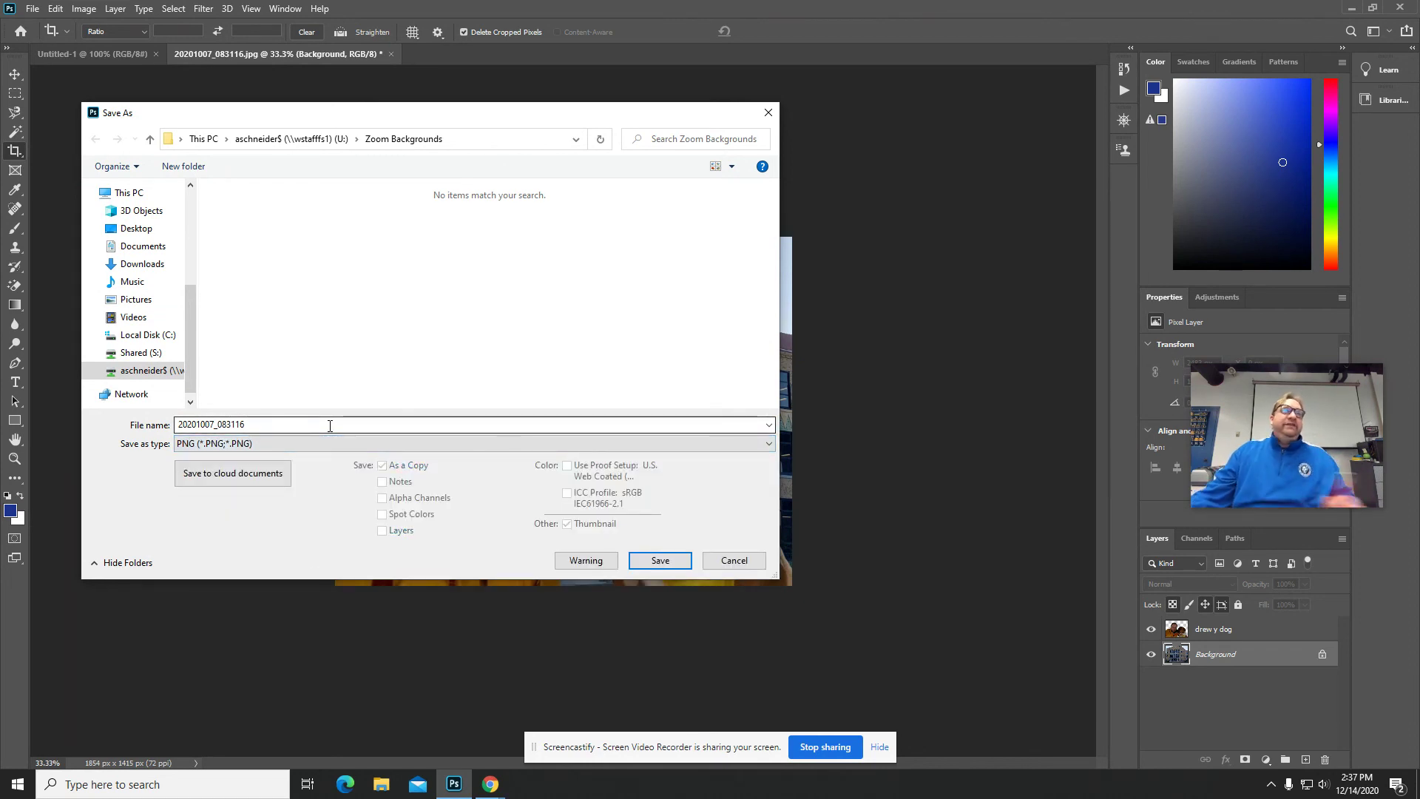
left_click_drag(330, 426, 142, 423)
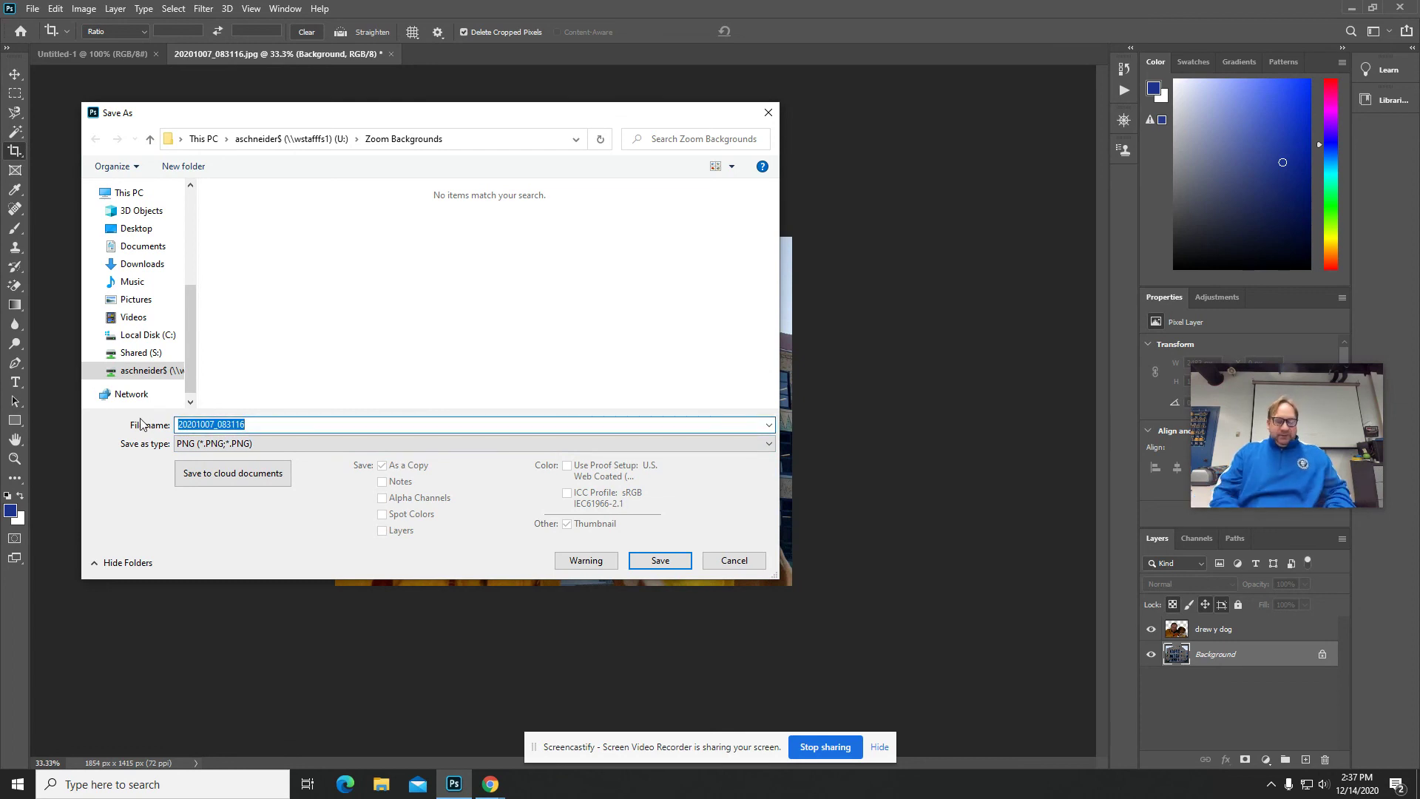
type("Me a")
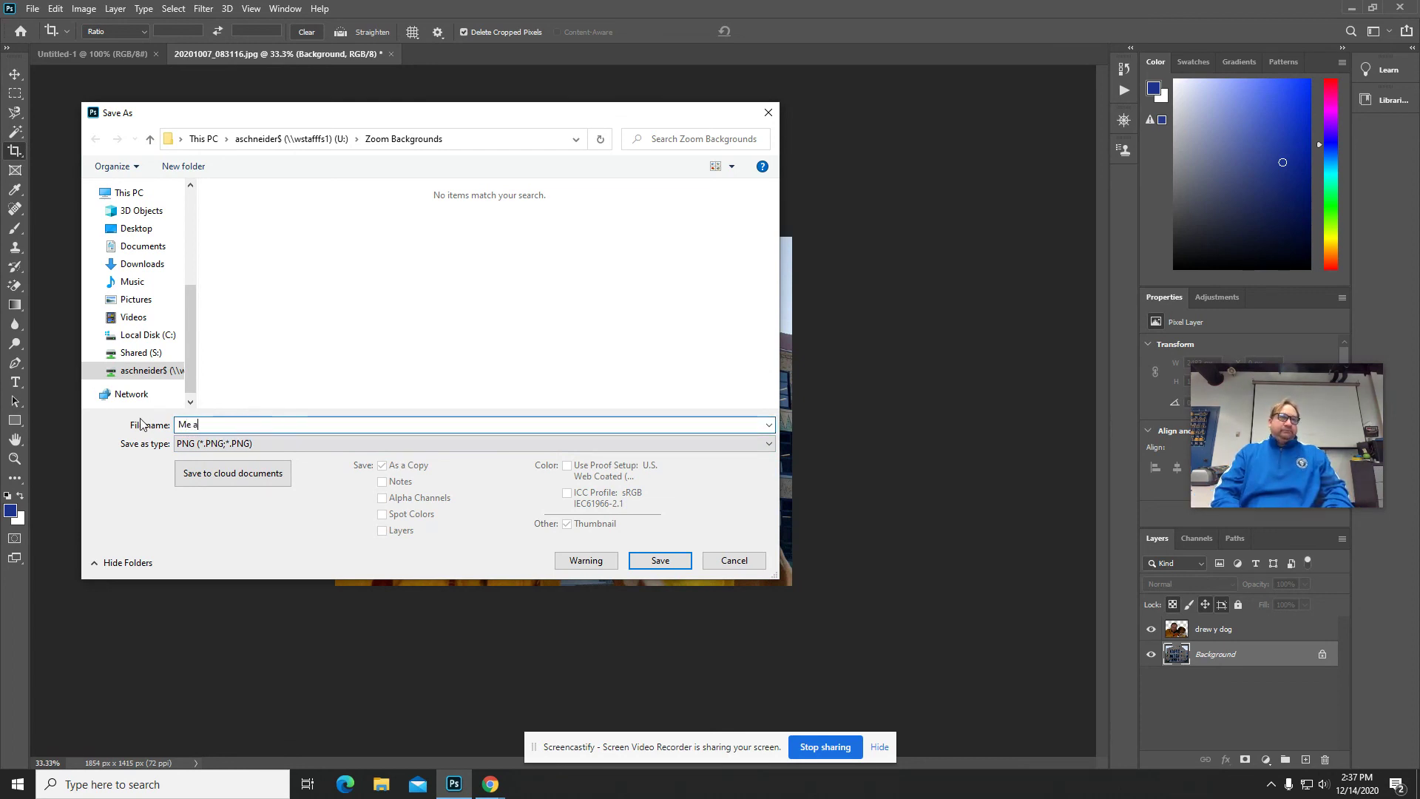
type("nd my Dog")
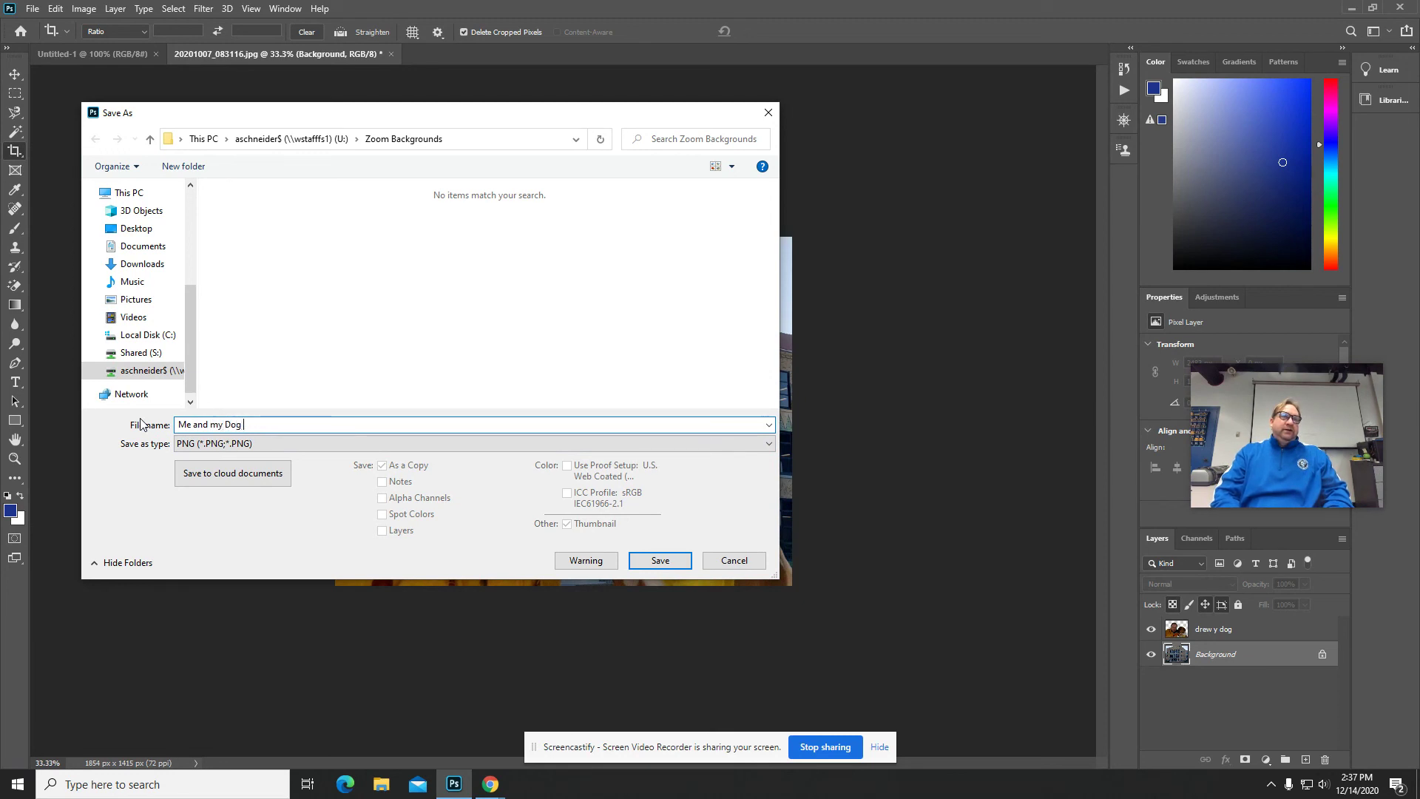
type(" by ME")
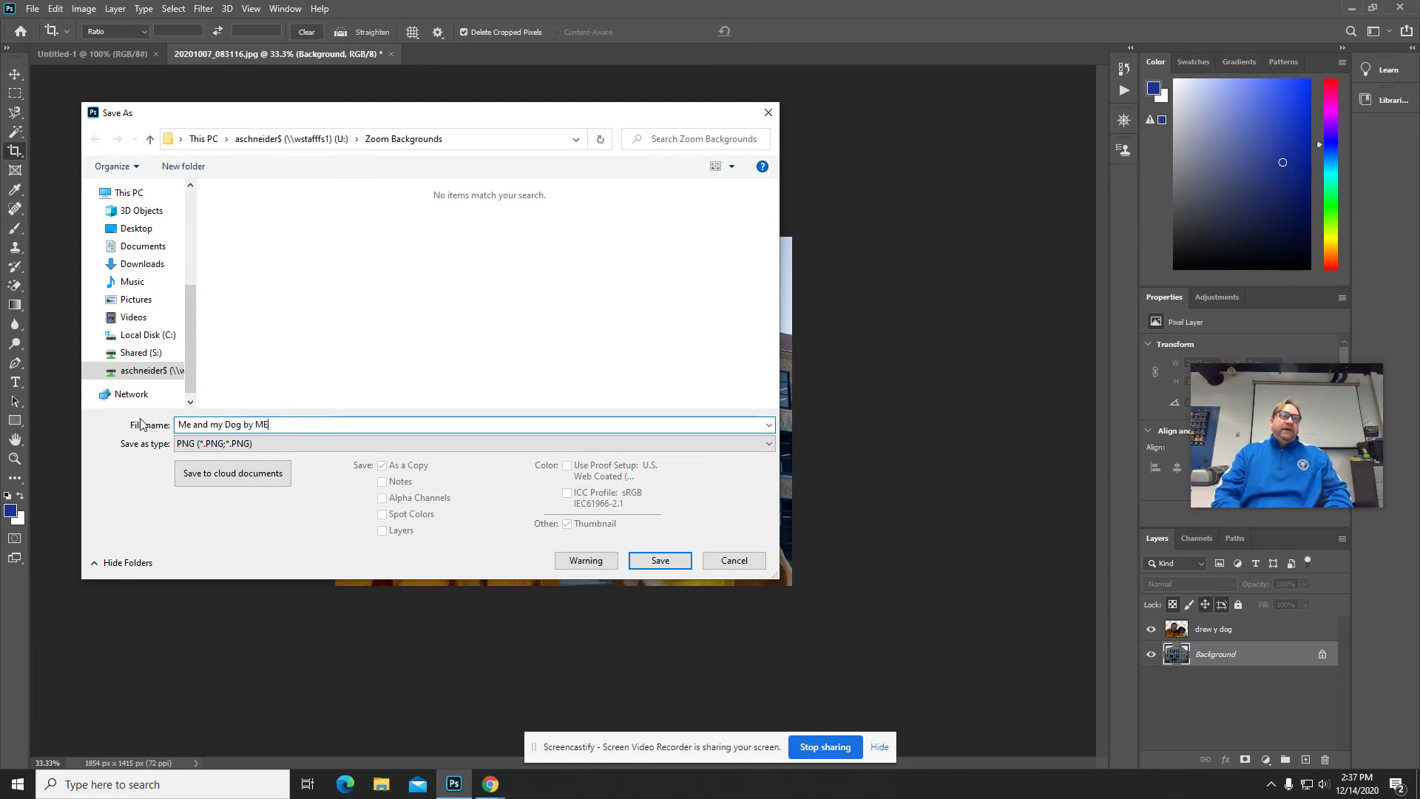
left_click(127, 229)
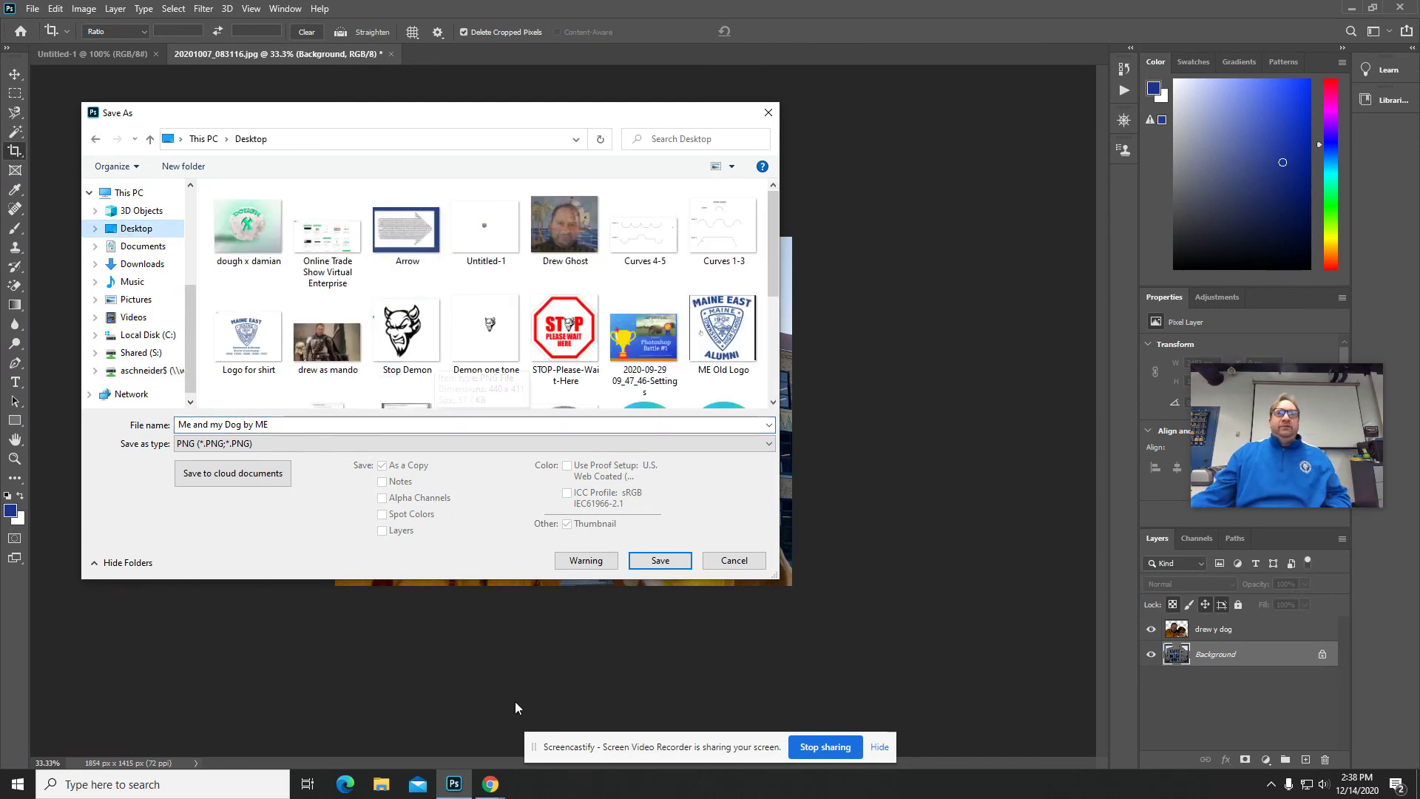
left_click(660, 561)
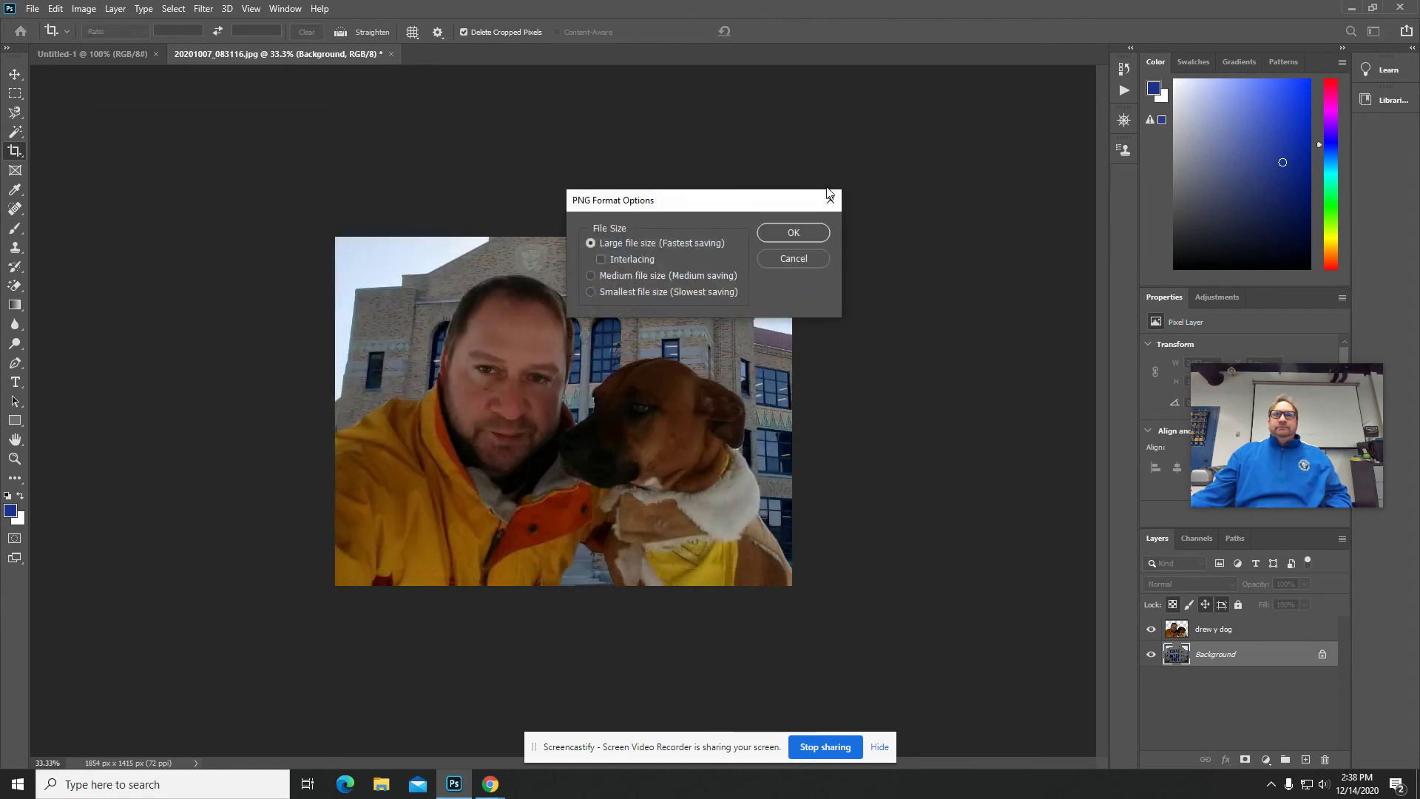